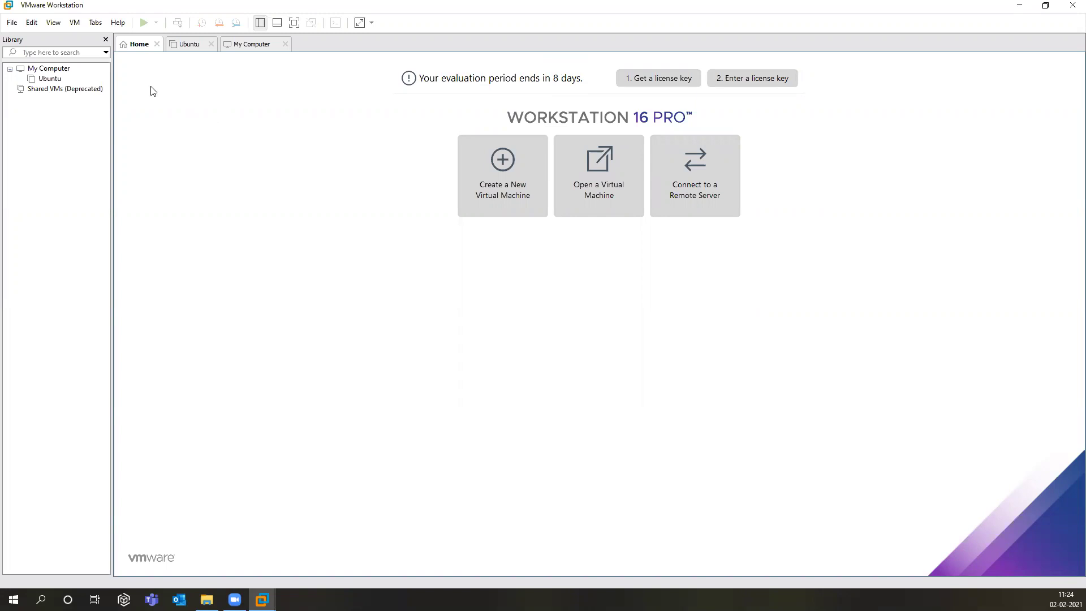
Step: Start a new virtual machine with the Typical configuration
click(13, 22)
click(23, 37)
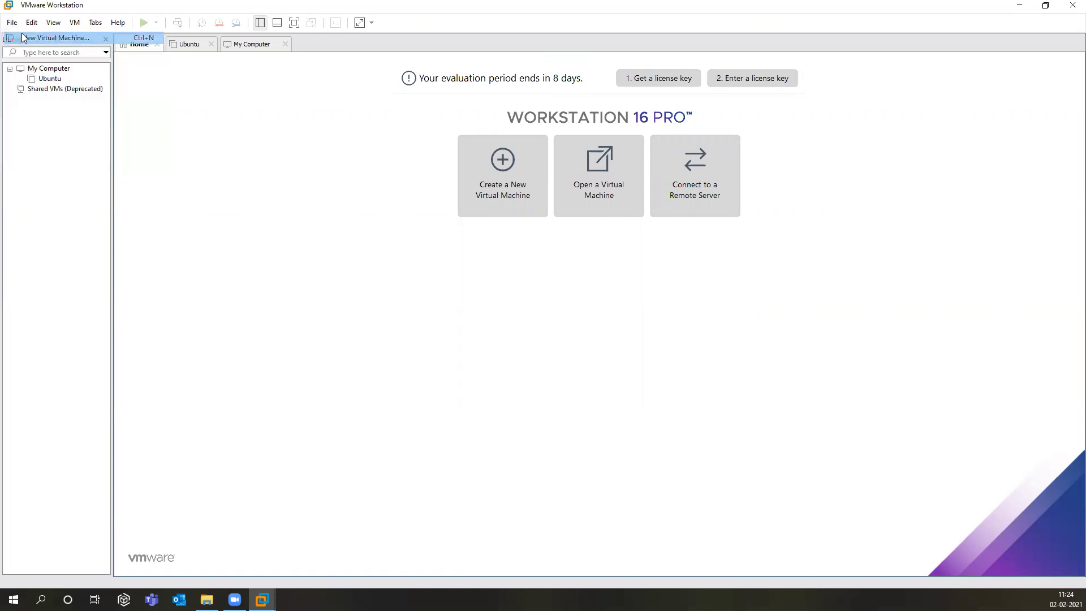
click(538, 272)
click(583, 401)
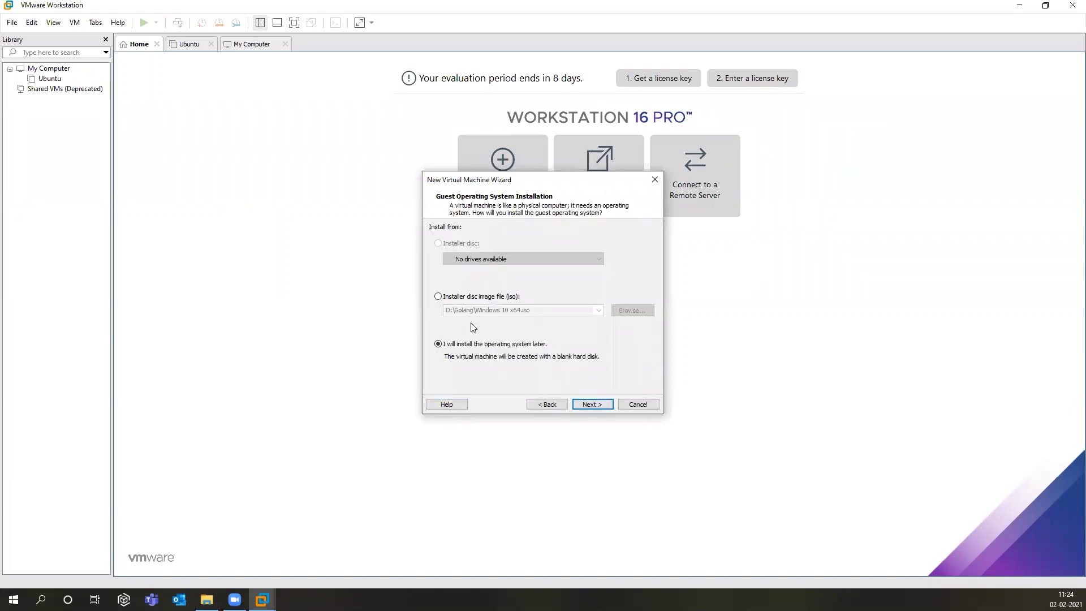
Step: Choose the installer disc image D:\Golang\Windows 10 x64.iso as the install source
click(439, 296)
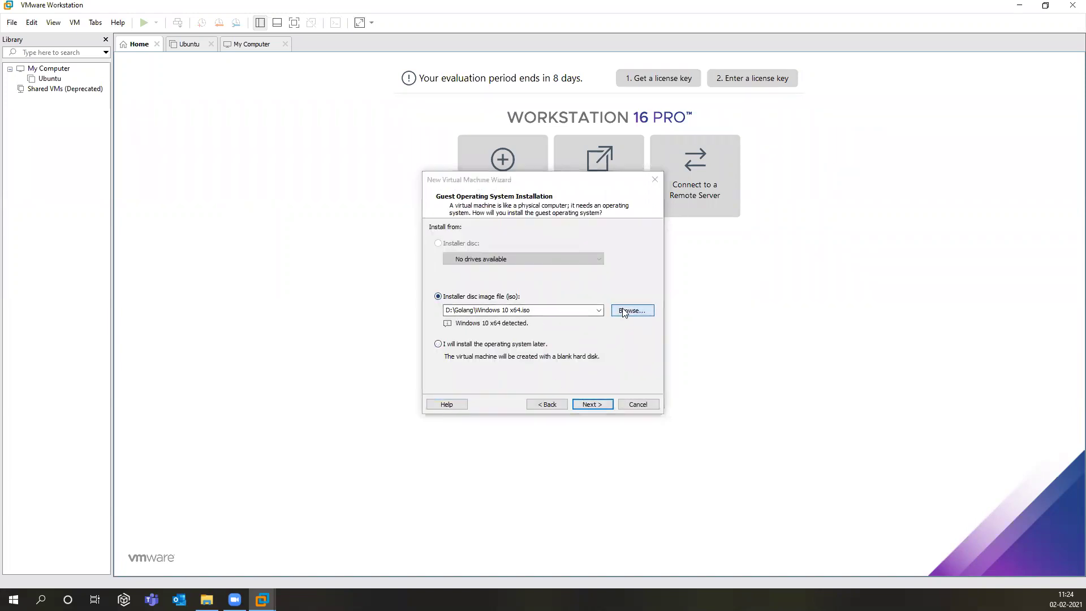
click(621, 308)
click(587, 286)
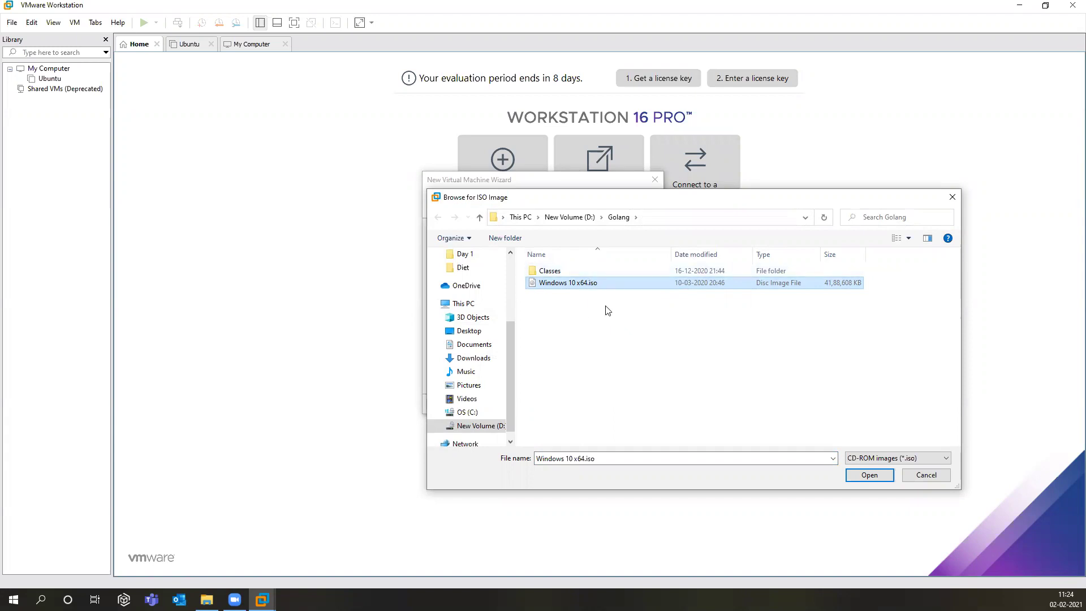
click(866, 474)
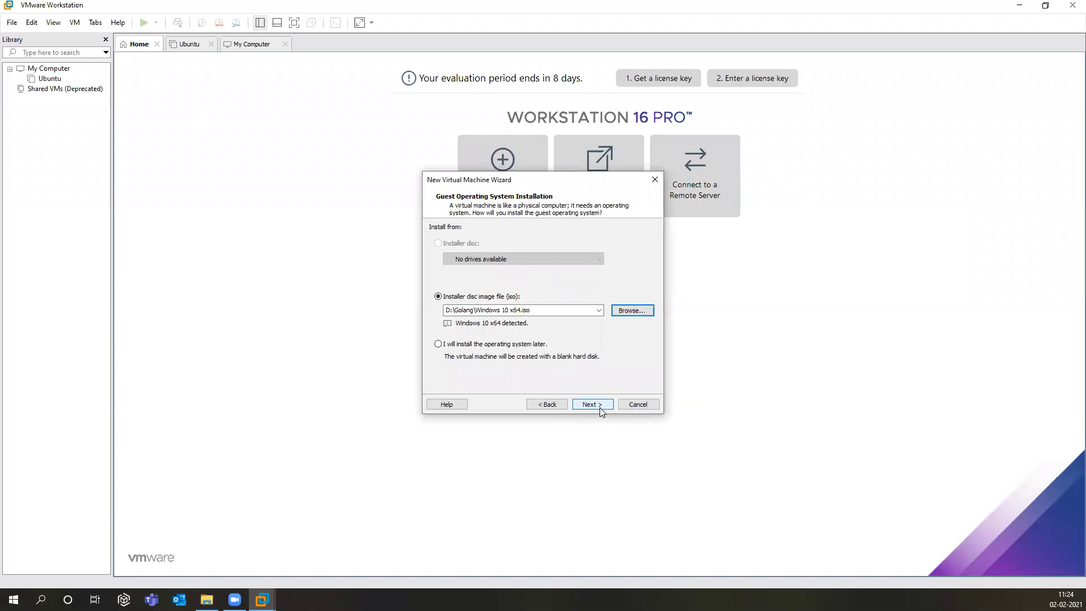
click(598, 406)
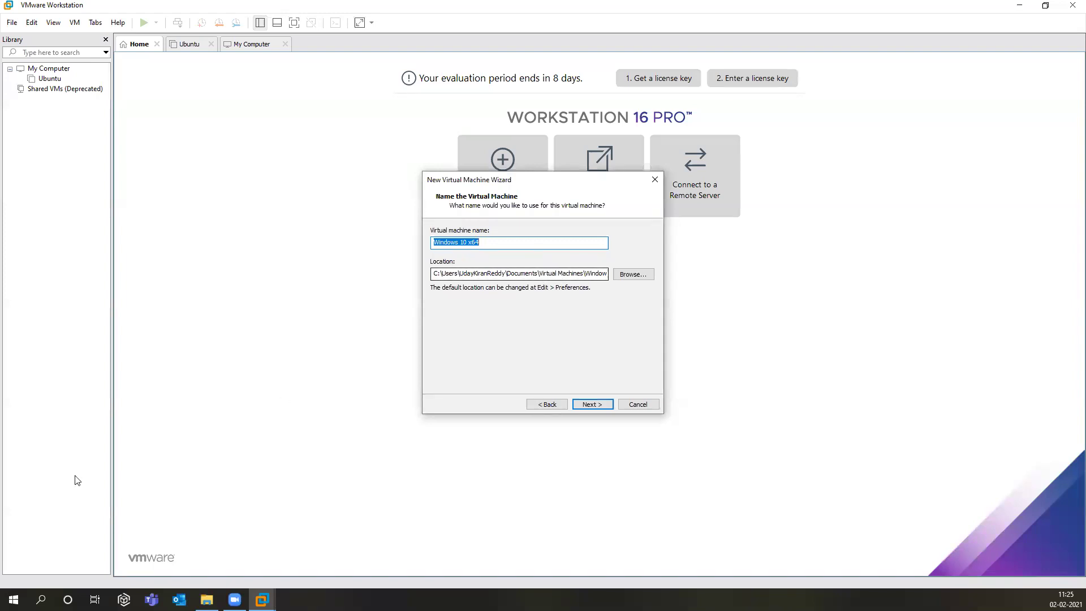
Step: Change the VM location to D:\Virtual Machines
click(207, 600)
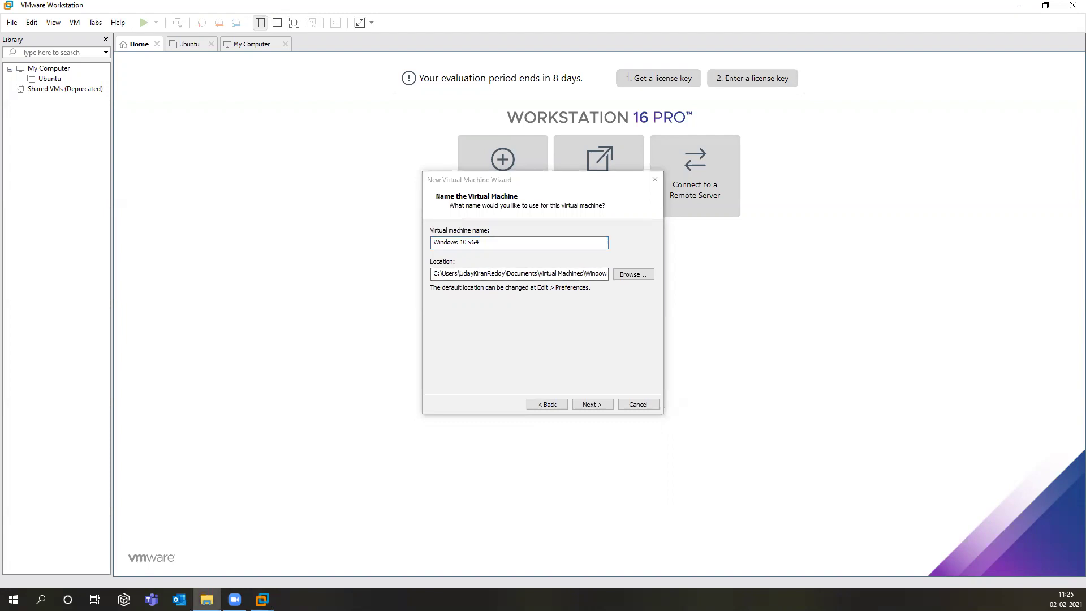
drag(583, 273, 411, 272)
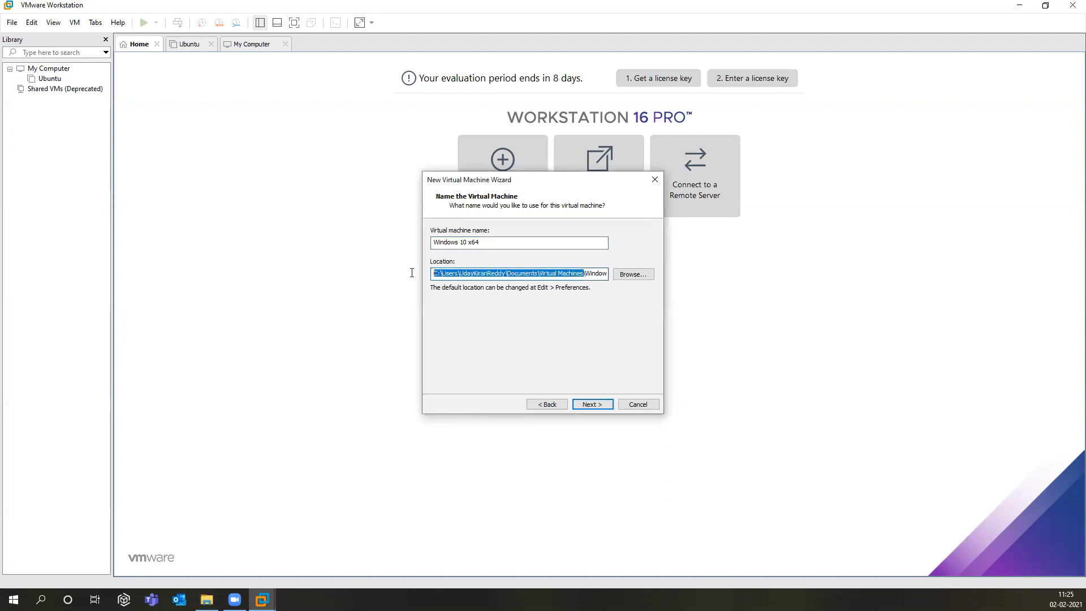
text(D:\Virtual Machines)
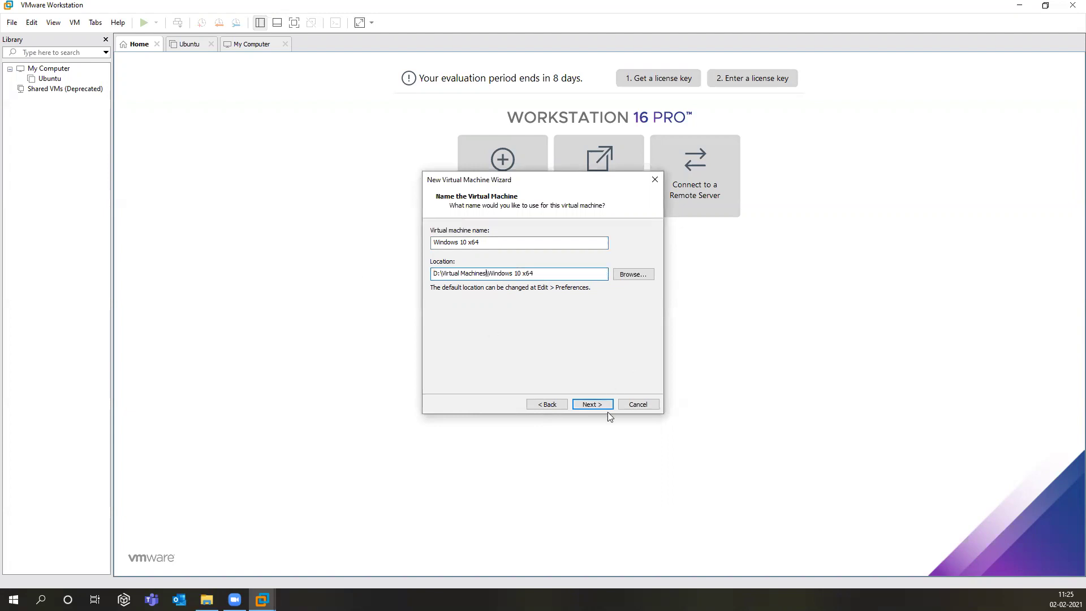
click(591, 404)
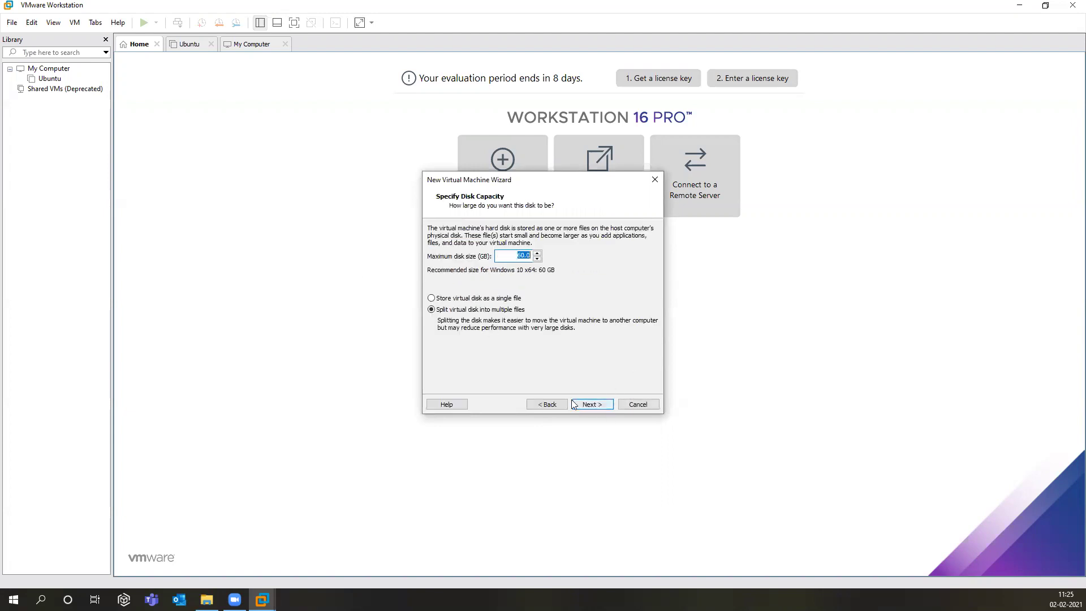
Step: Store the 60 GB virtual disk as a single file and open the hardware settings
click(497, 298)
click(591, 404)
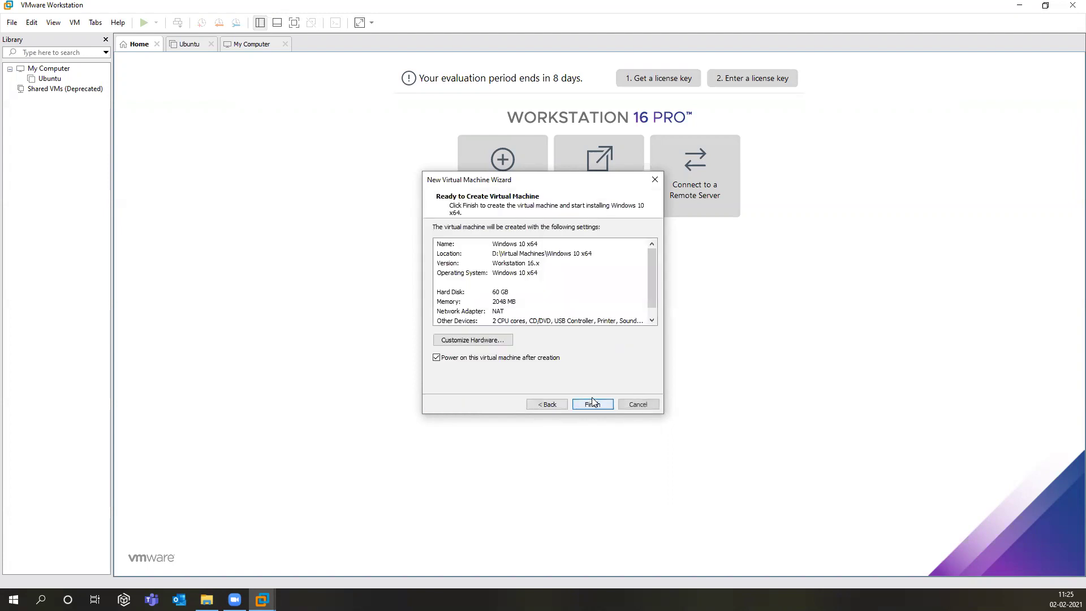
click(497, 341)
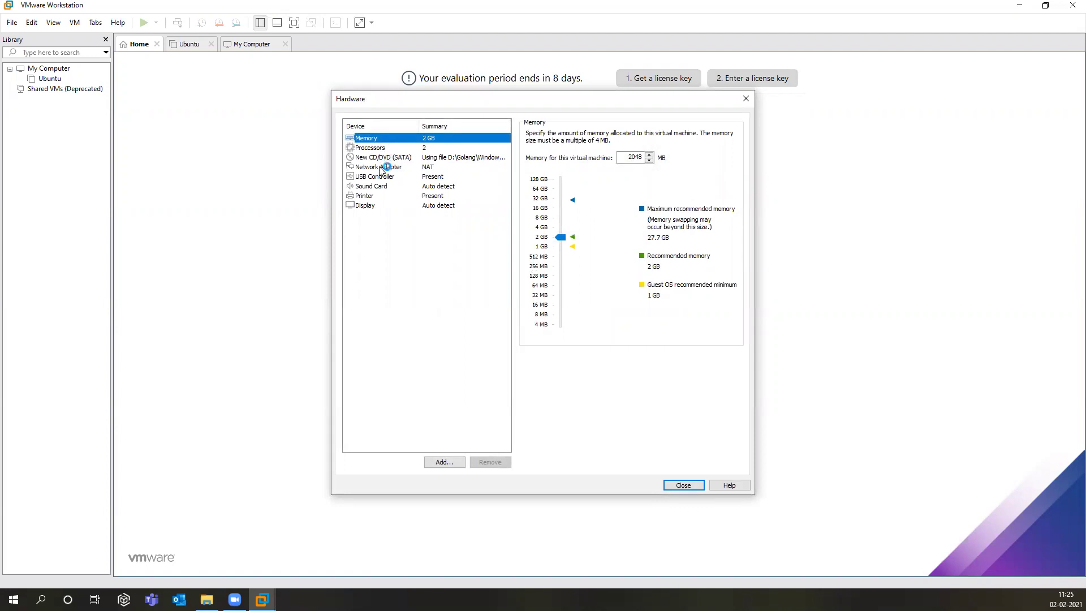
Step: Keep the first network adapter on NAT
click(380, 166)
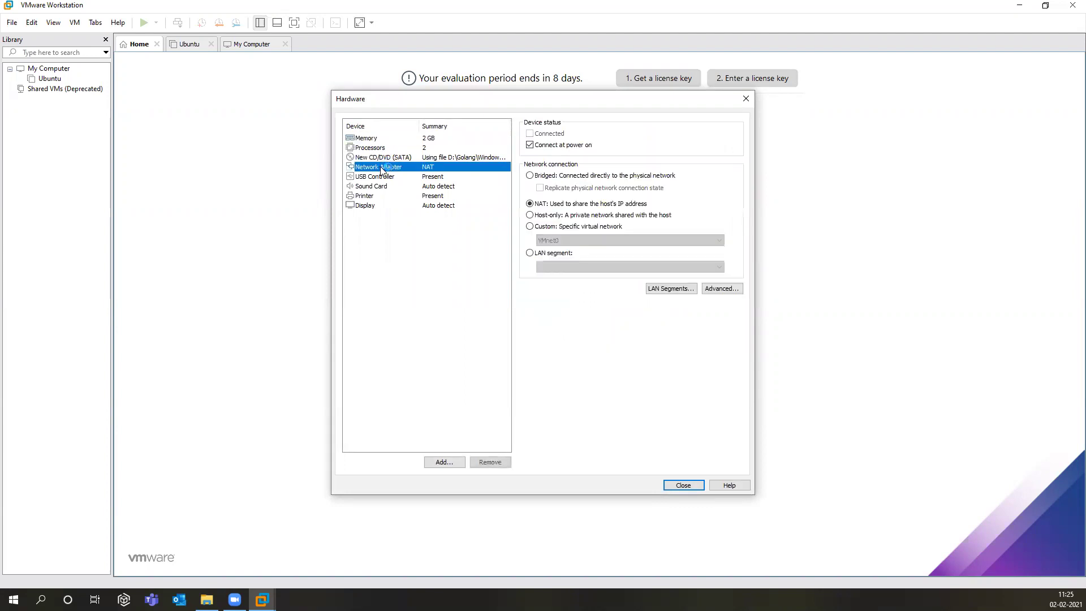
click(530, 175)
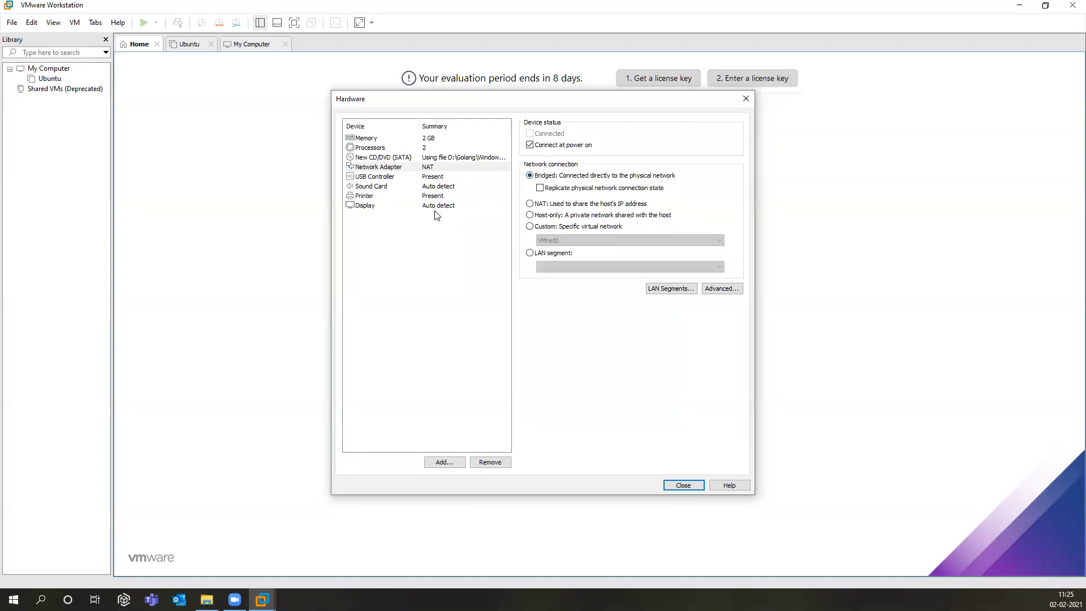
click(530, 205)
Step: Add a second network adapter set to Host-only, verify both adapters, and close the hardware settings
click(450, 462)
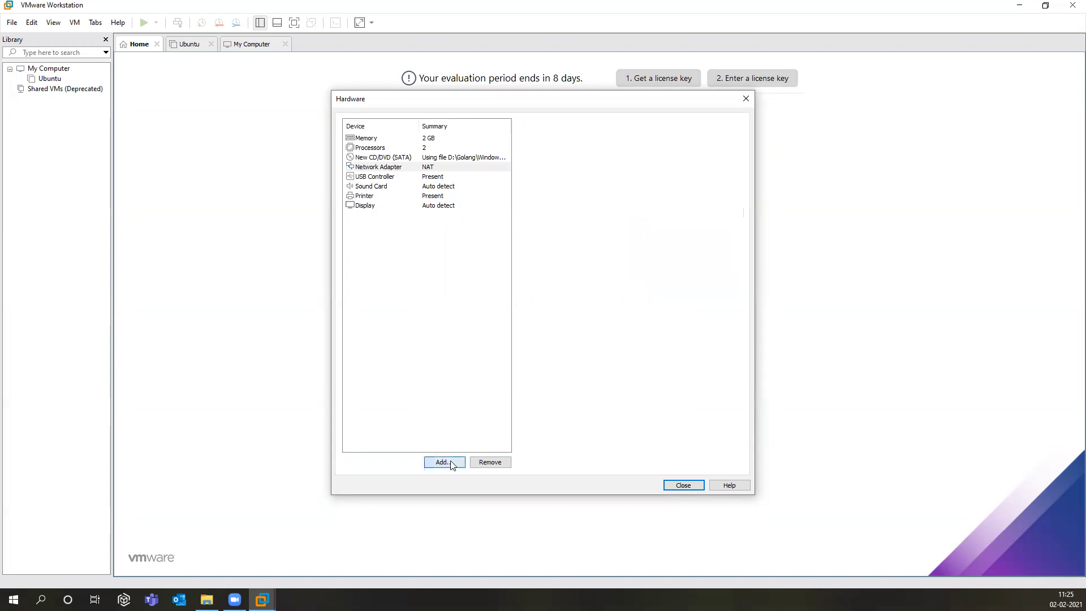
click(463, 260)
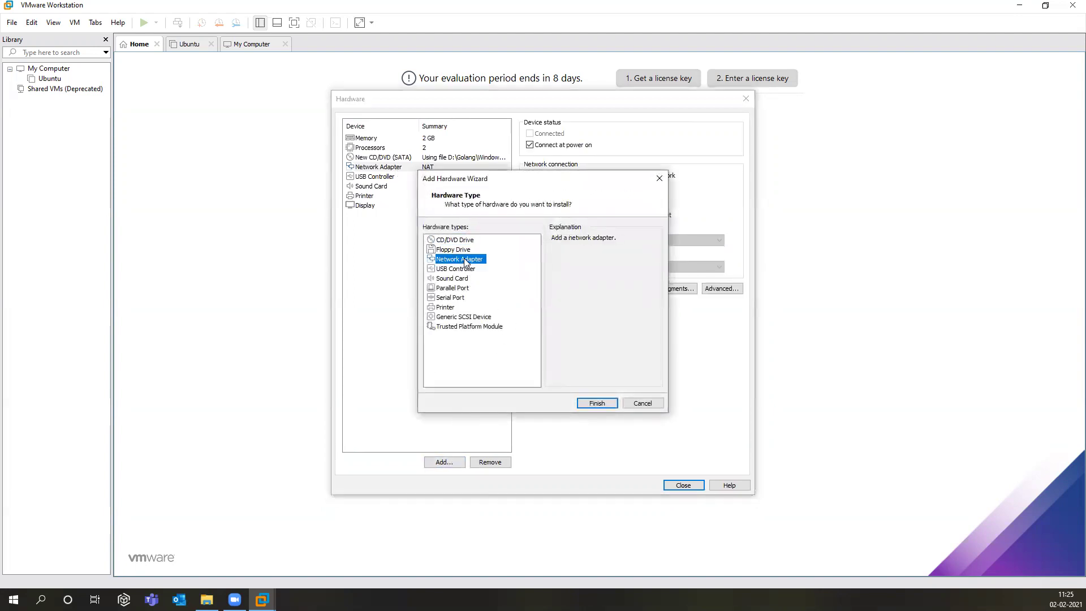
click(601, 403)
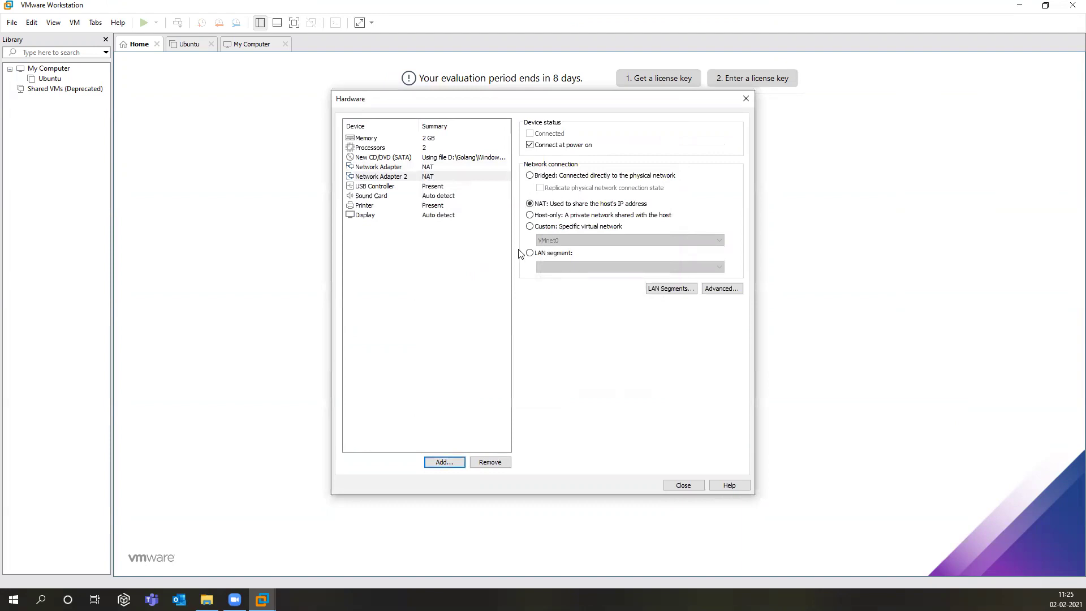
click(530, 215)
click(416, 167)
click(415, 175)
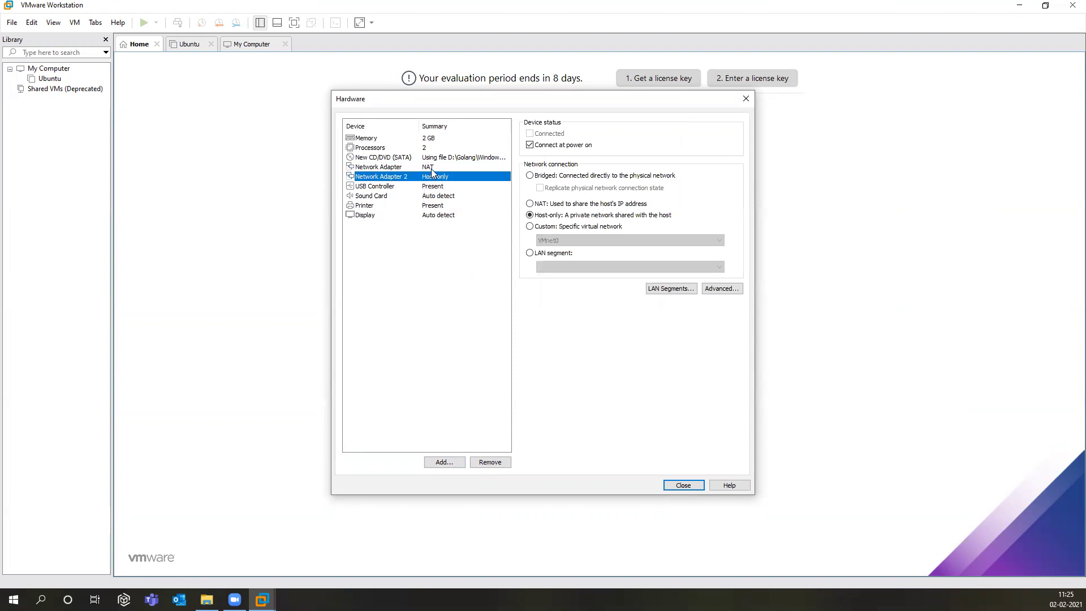
click(433, 168)
click(434, 180)
click(675, 486)
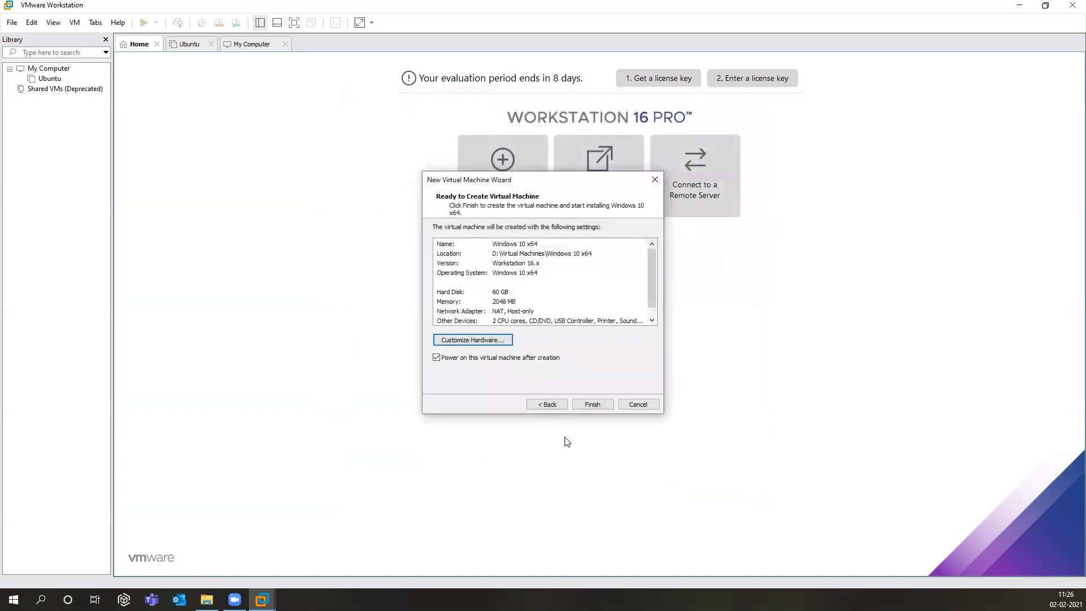
Step: Finish the wizard and boot the Windows 10 x64 VM from the installer disc into Windows Setup
click(594, 405)
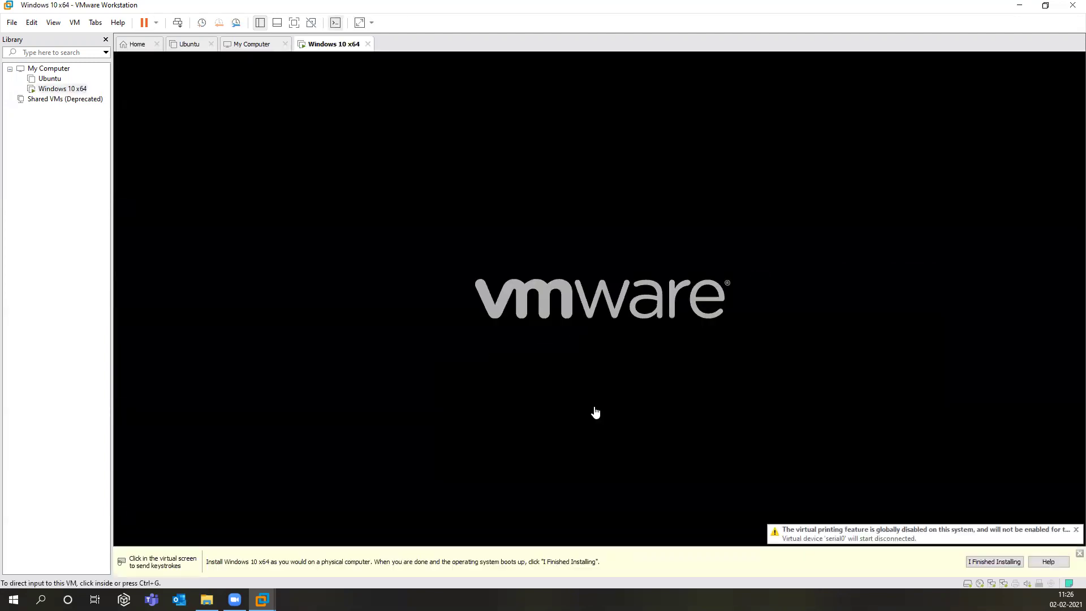
click(587, 392)
key(Return)
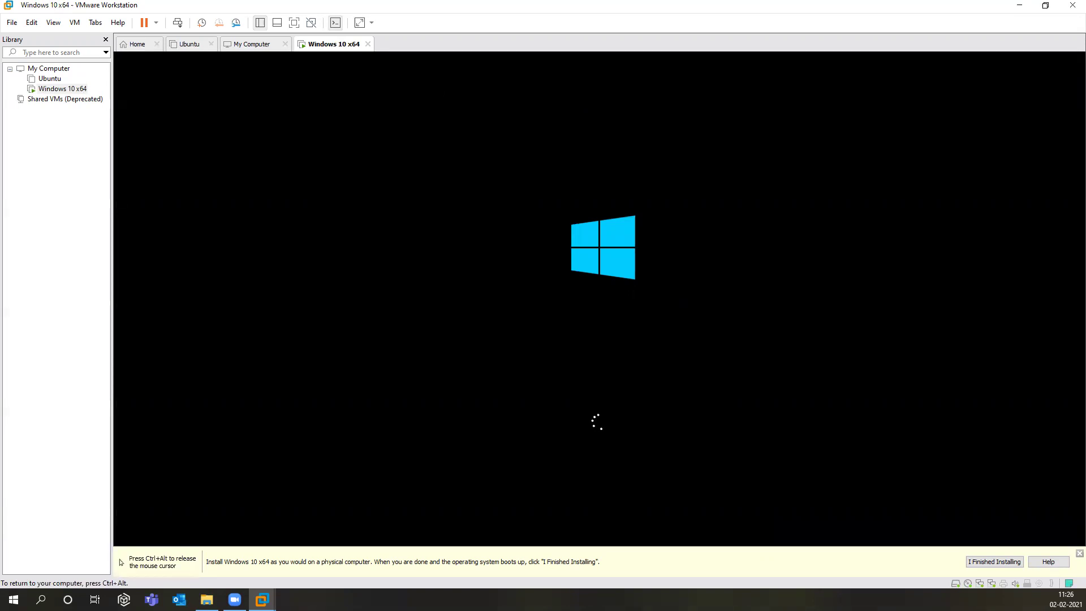
key(ctrl+alt)
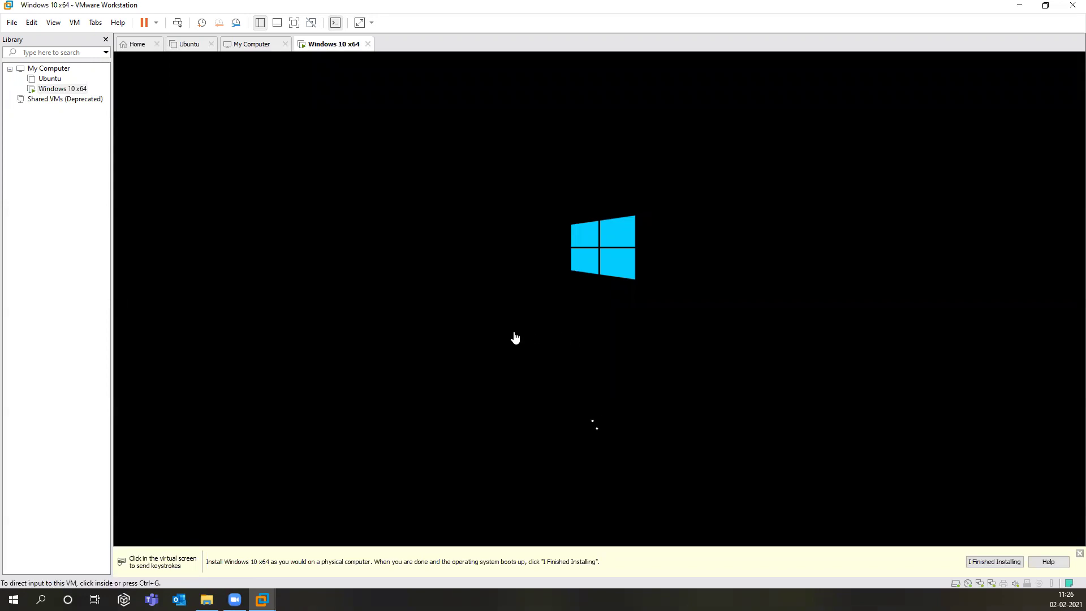
click(514, 338)
key(ctrl+alt)
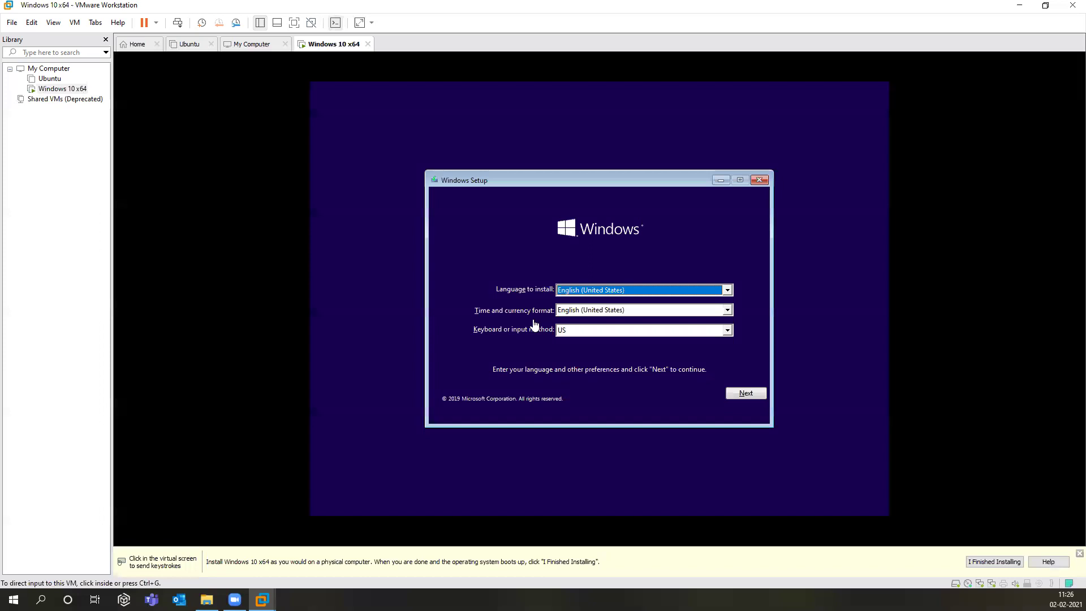
Step: Accept the English (United States) language defaults and start Install now in Windows Setup
click(535, 327)
key(ctrl+alt)
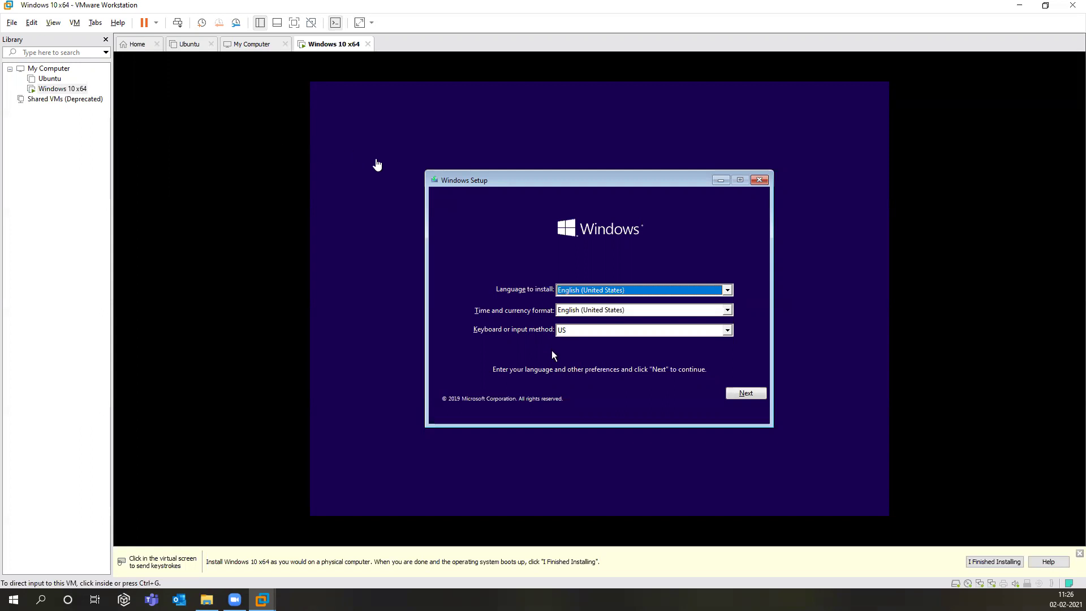
click(377, 160)
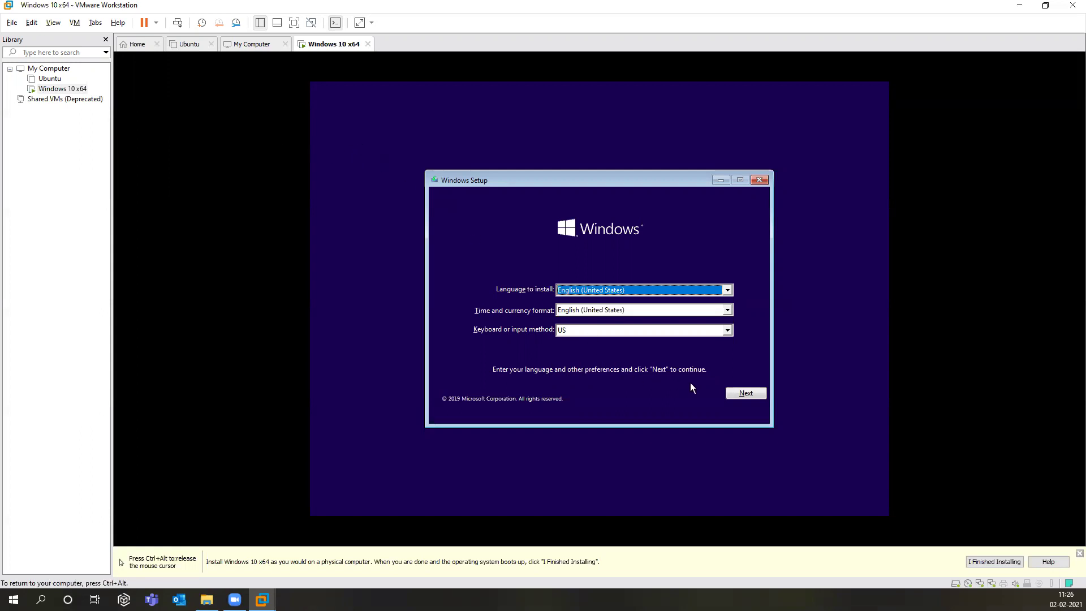
click(730, 393)
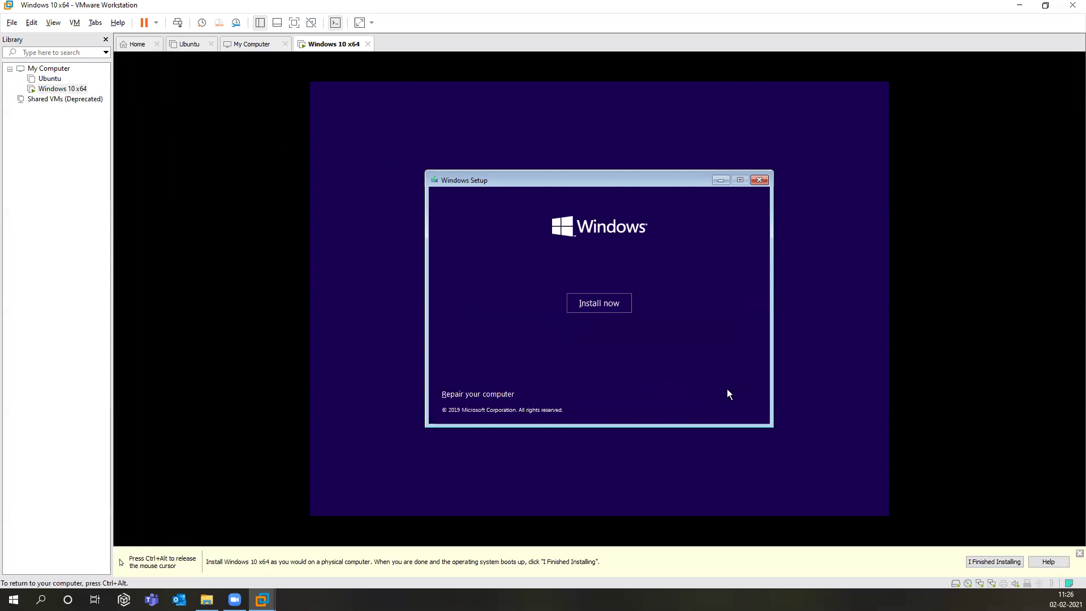
click(595, 304)
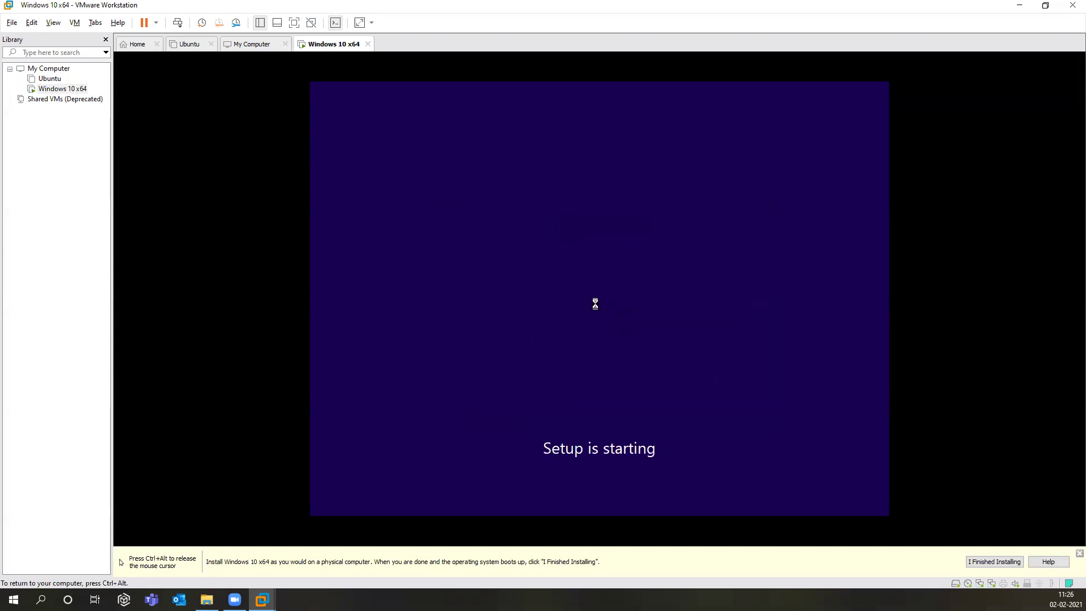
key(ctrl+alt)
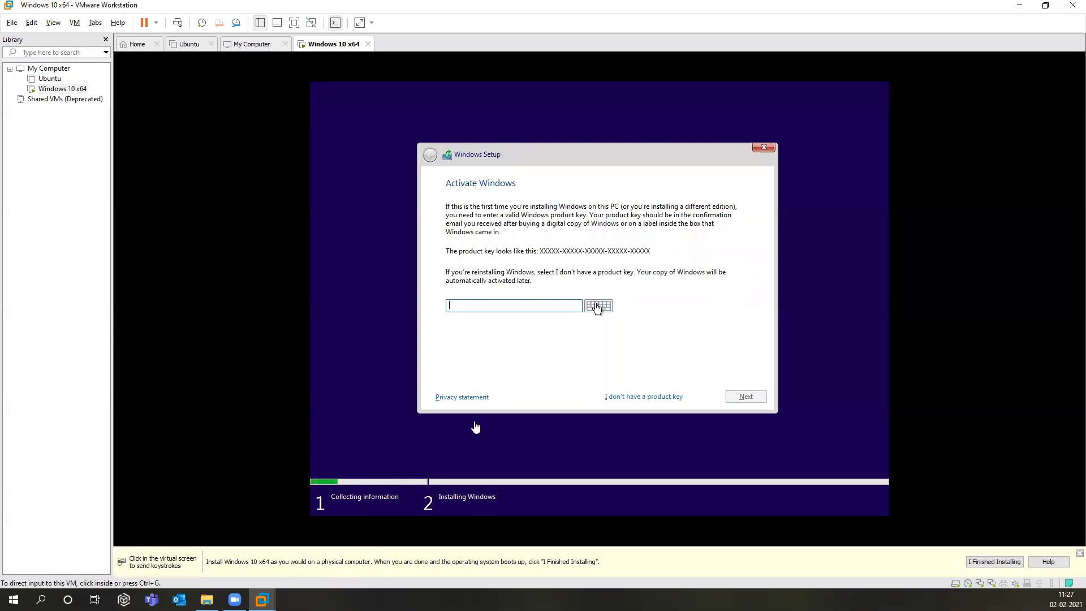
Step: Skip the product key and choose the Windows 10 Pro edition
click(539, 384)
click(614, 398)
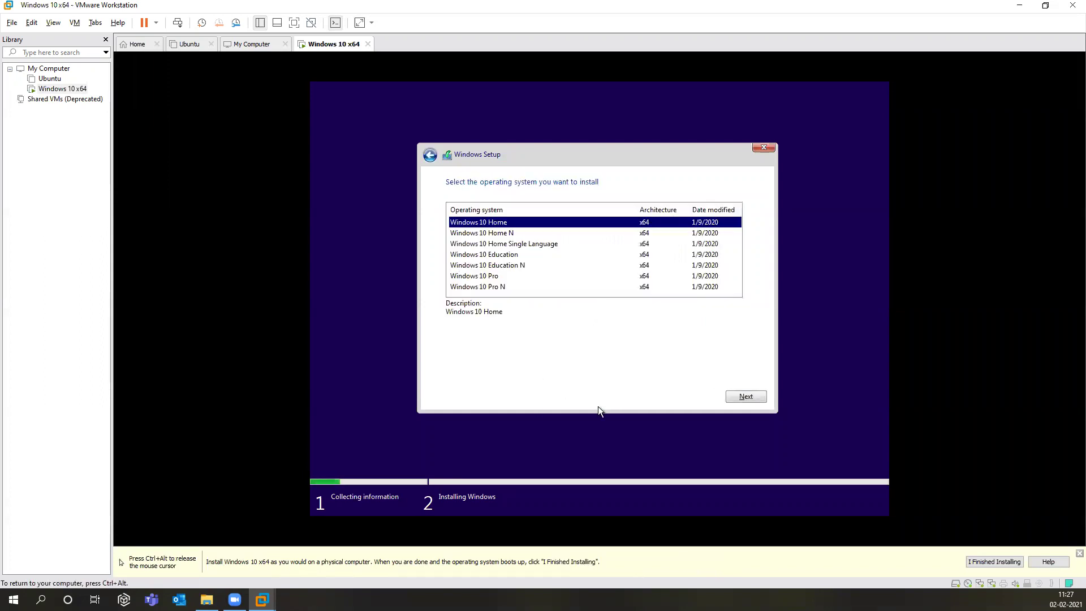
click(494, 277)
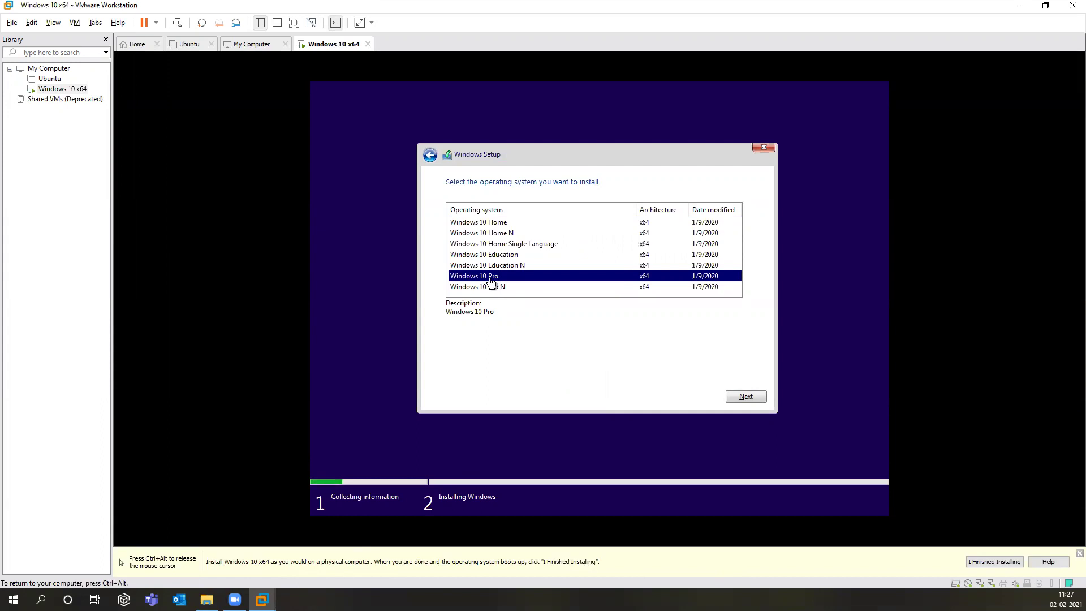
click(755, 397)
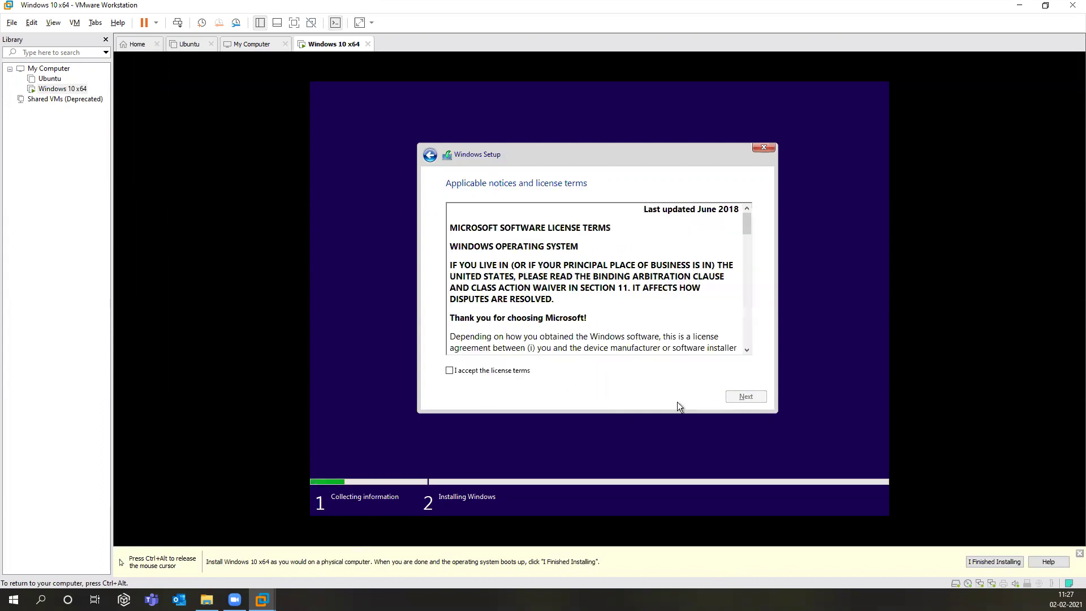
Step: Accept the license terms and choose Custom: Install Windows only
click(524, 372)
click(735, 396)
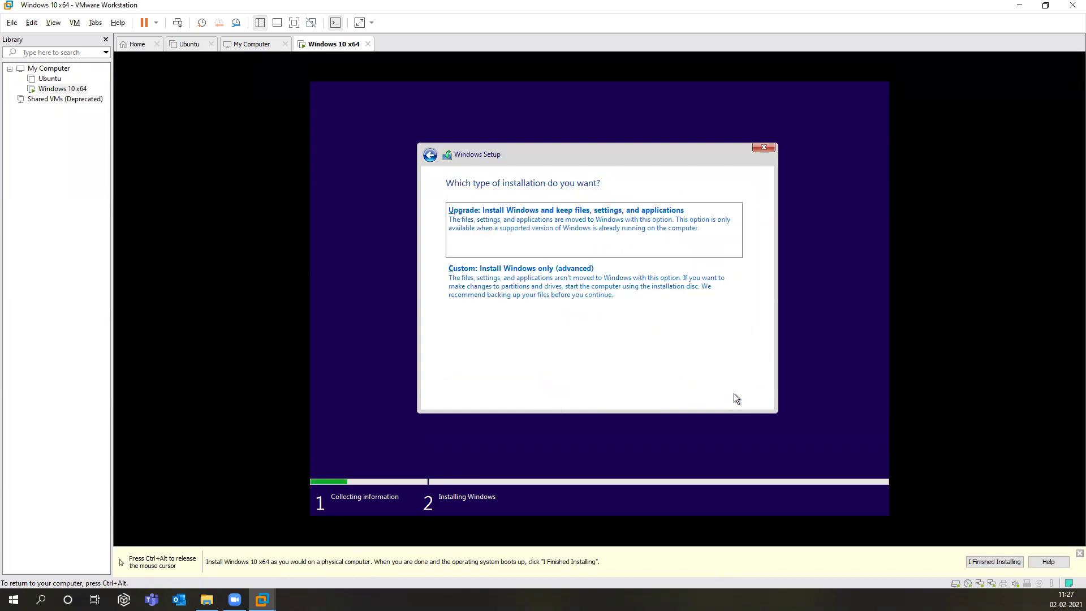
click(588, 315)
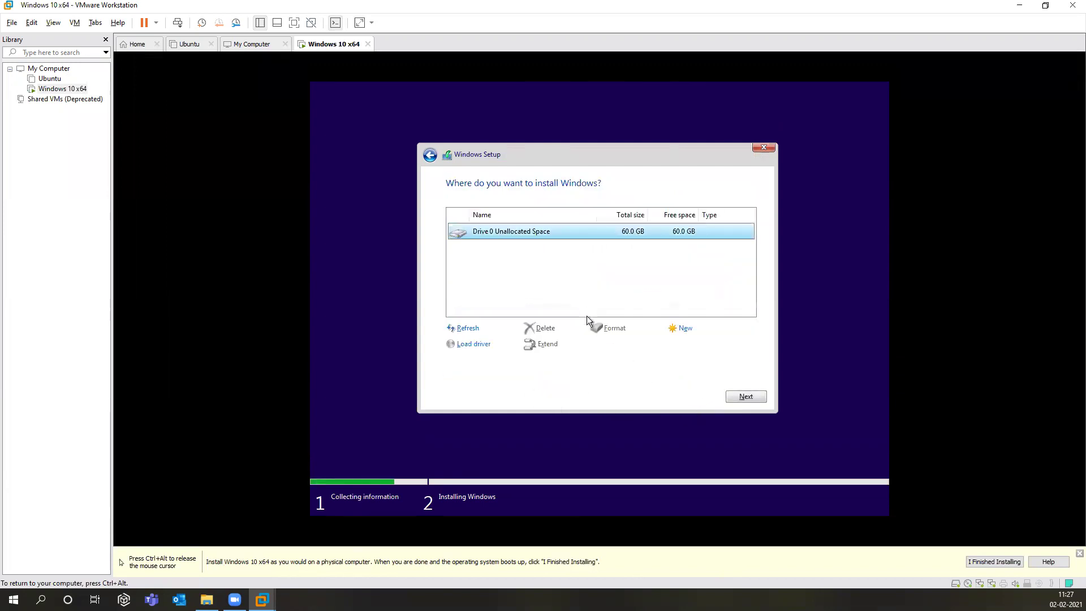
Step: Install Windows onto Drive 0's 60 GB unallocated space
click(736, 397)
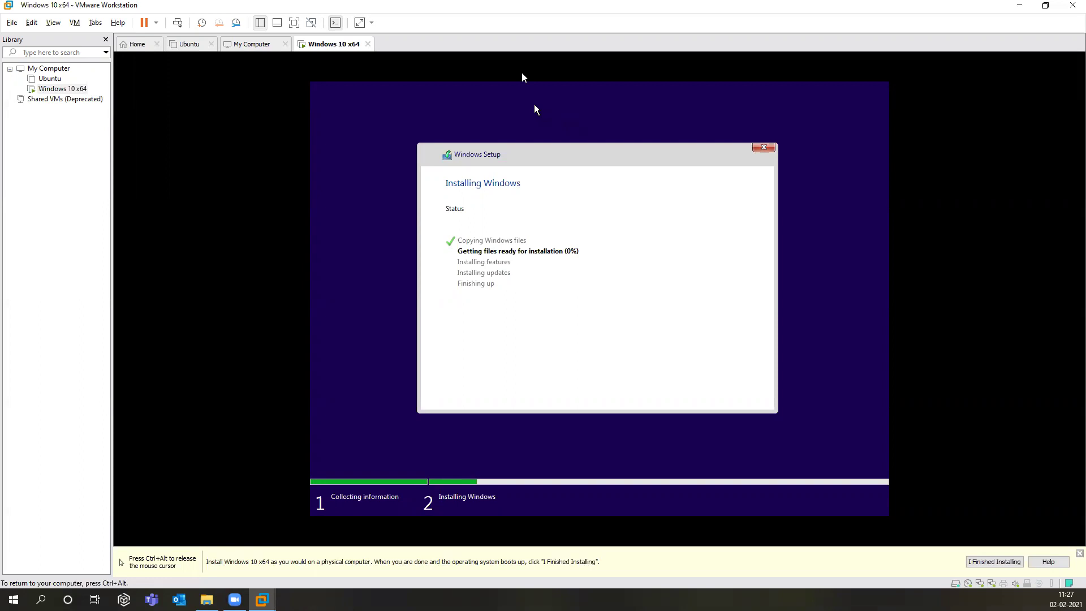
key(ctrl+alt)
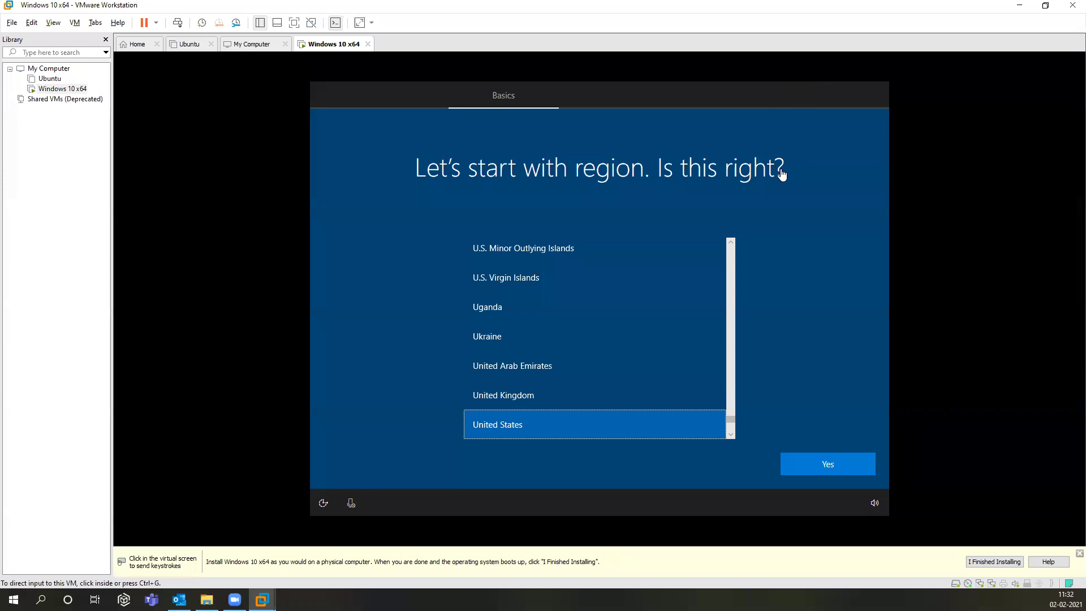
Step: Confirm United States region and US keyboard, skipping a second layout
click(814, 455)
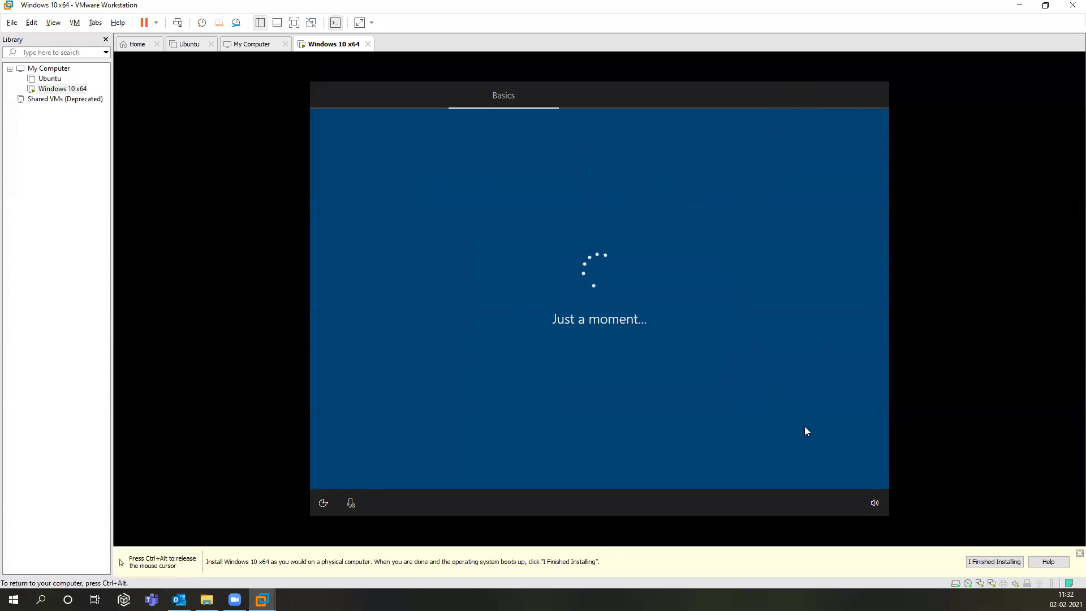
click(807, 463)
click(801, 455)
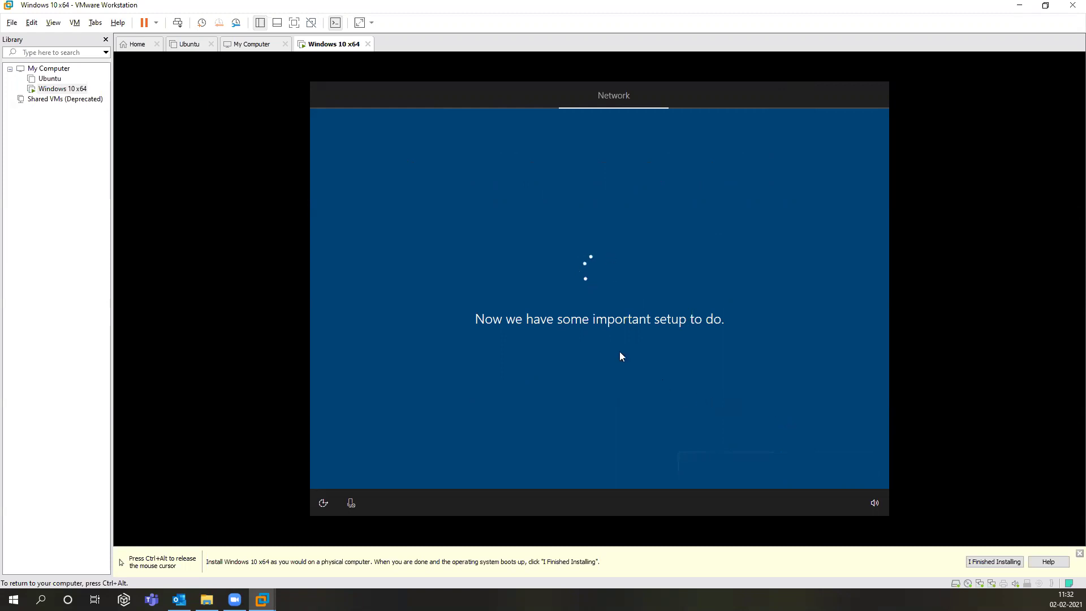
key(ctrl+alt)
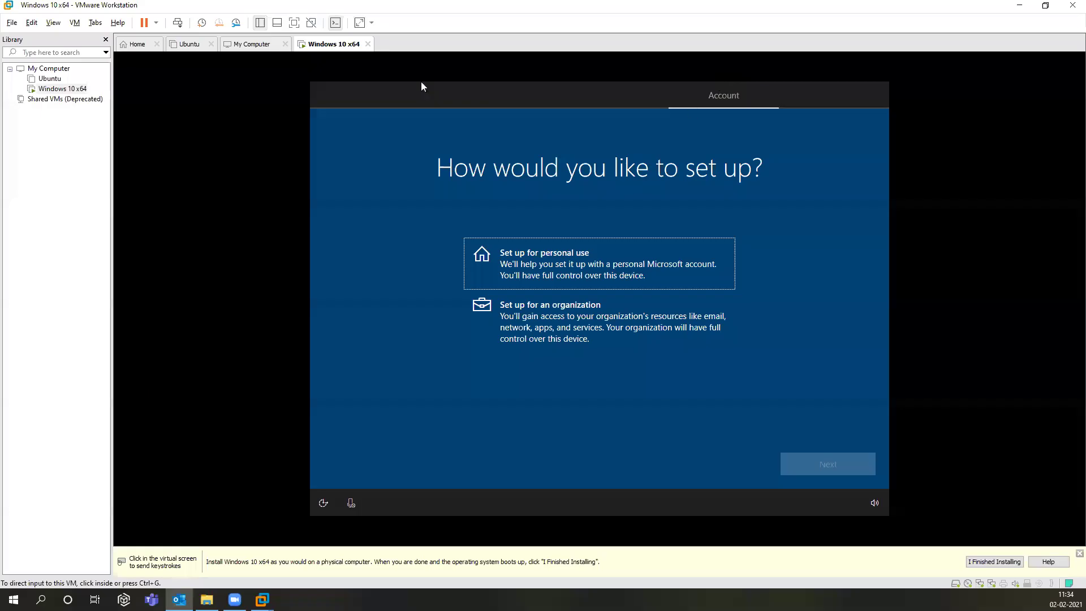
Step: Set Windows up for personal use
click(526, 255)
click(820, 469)
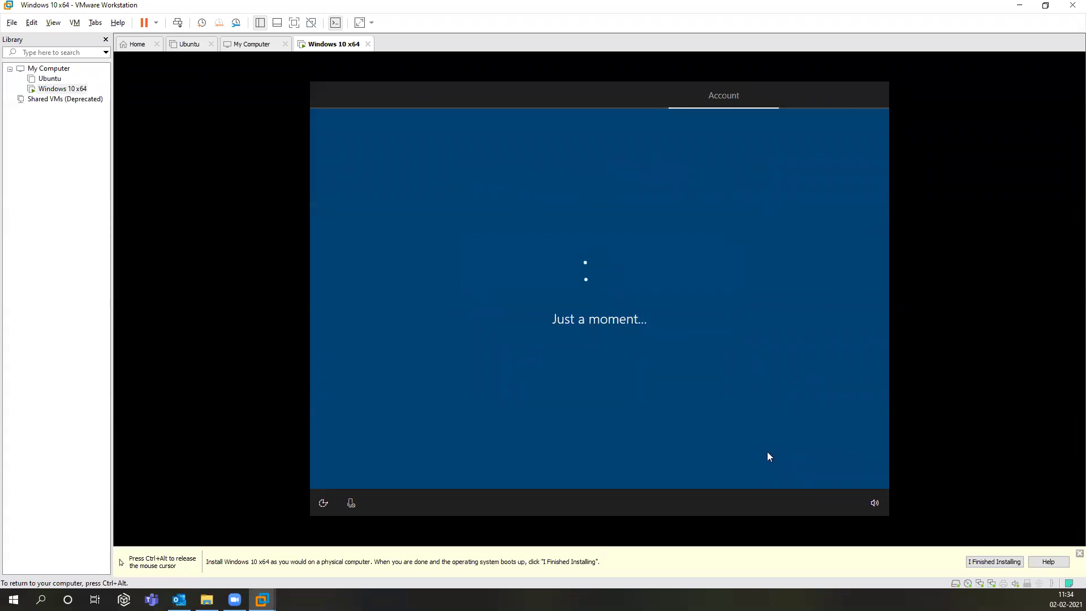
key(ctrl+alt)
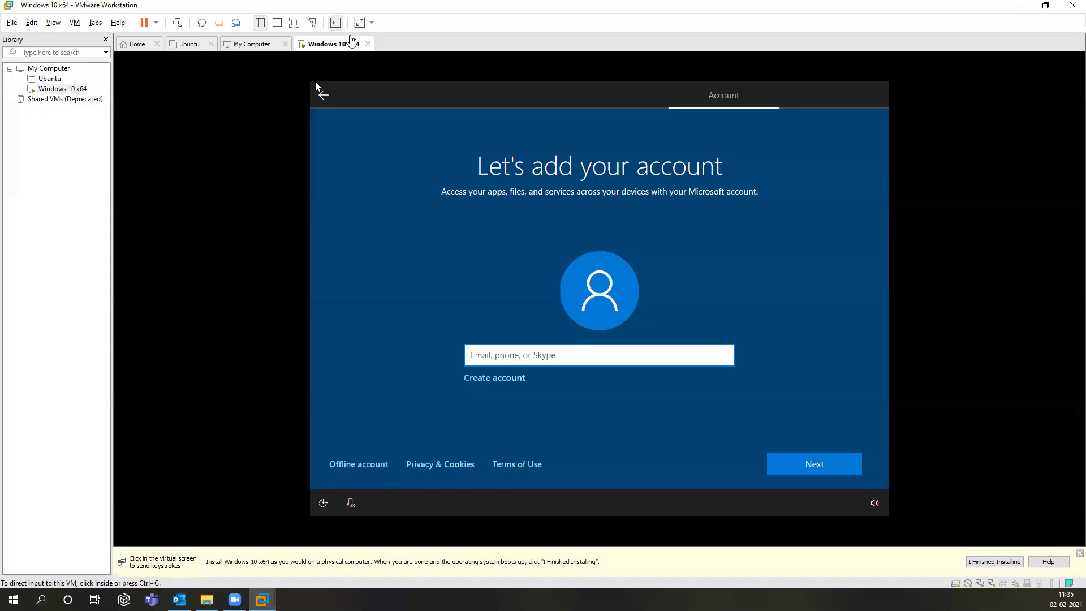
Step: Create an offline local account named 'user' with the limited experience
click(355, 467)
click(354, 464)
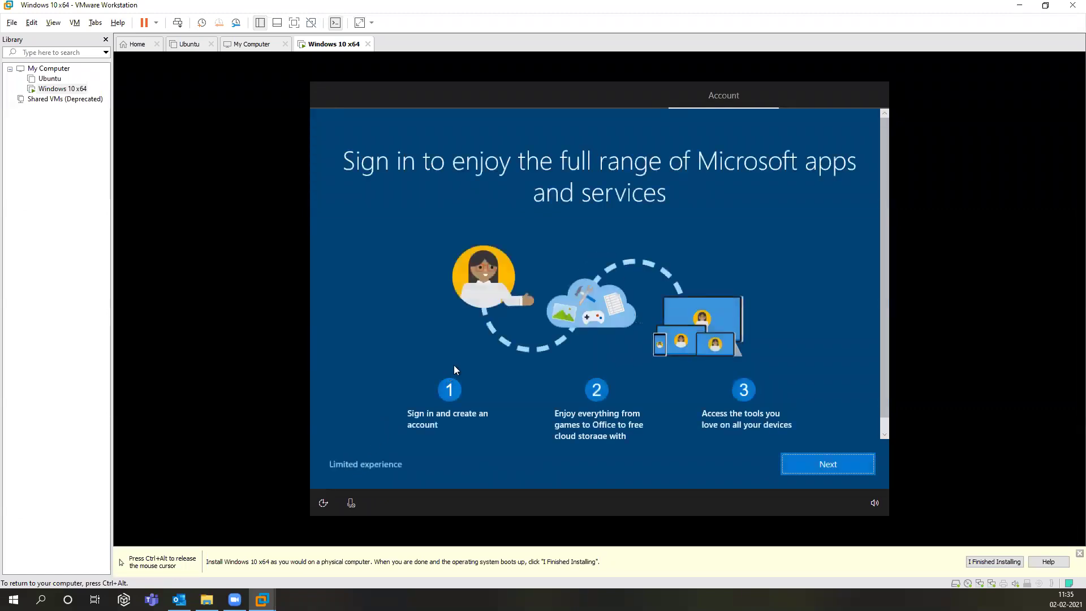
click(380, 463)
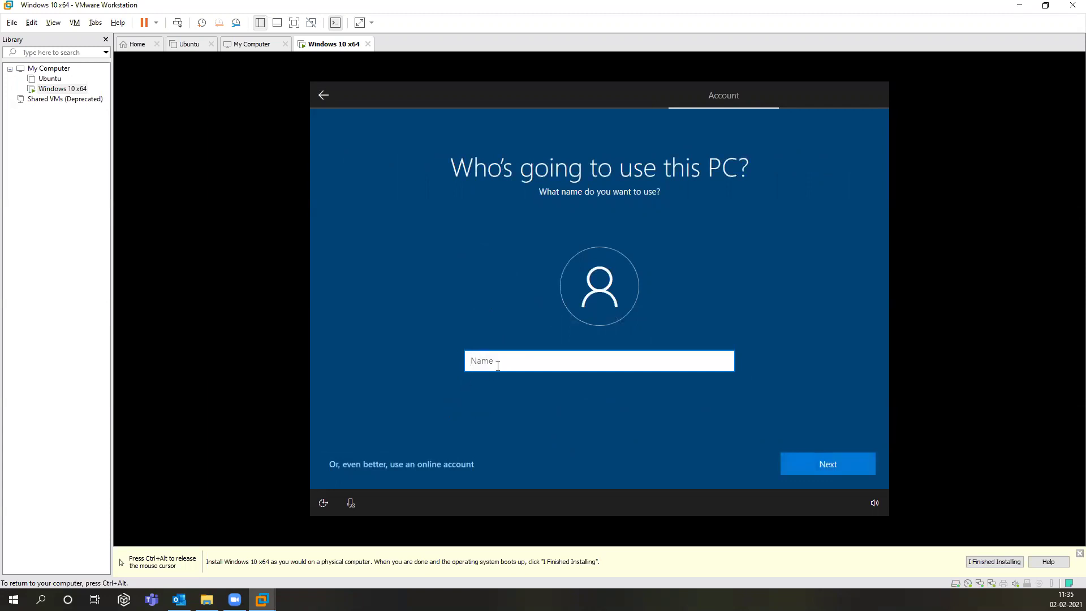
text(user)
key(Return)
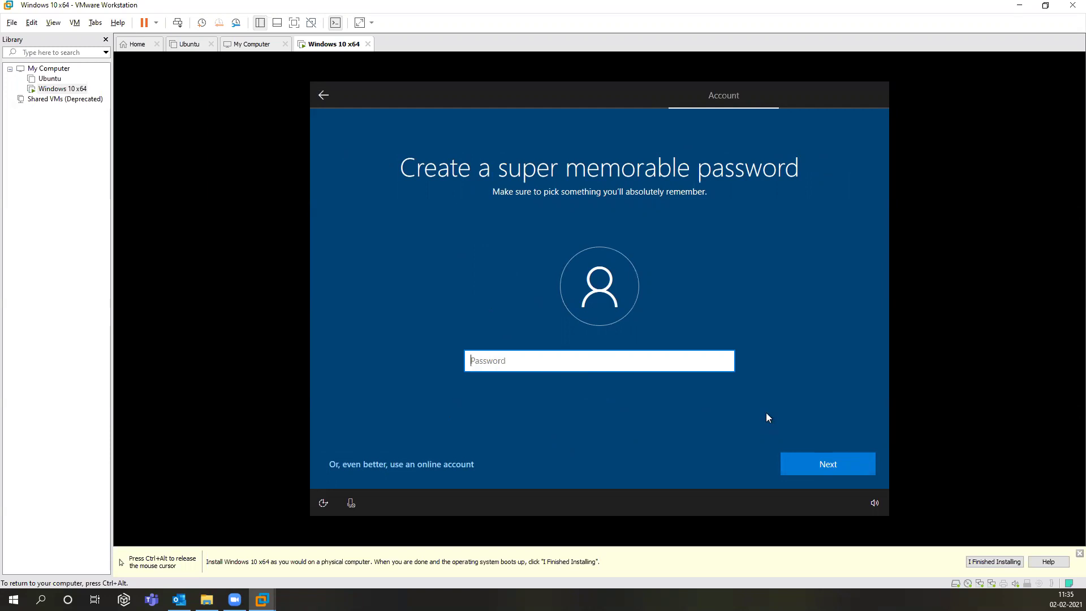
Step: Leave the password blank, decline activity history and Cortana, and accept the privacy settings
click(790, 462)
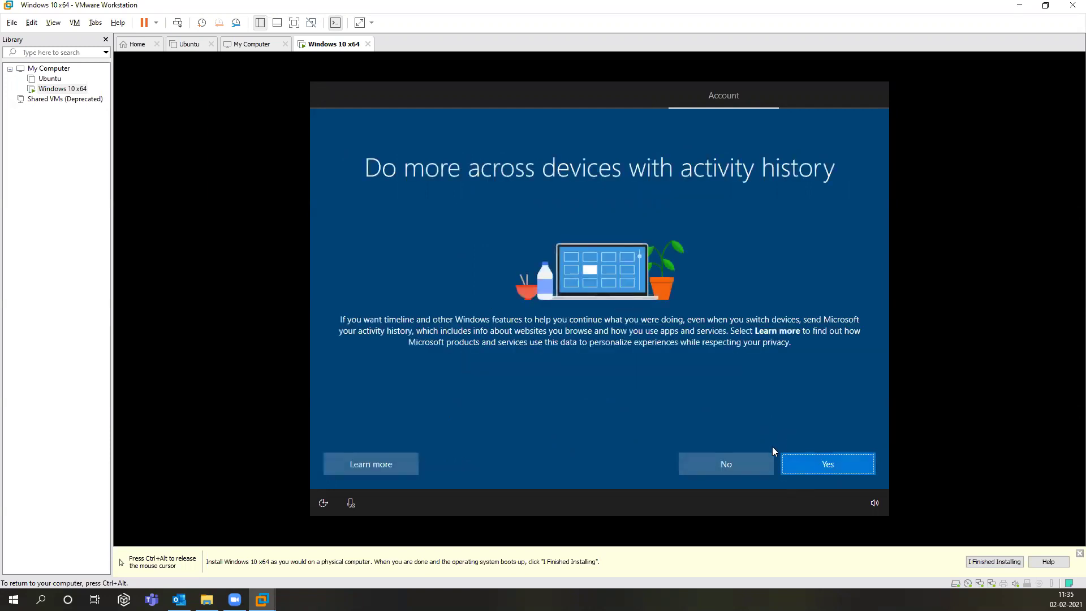
click(744, 459)
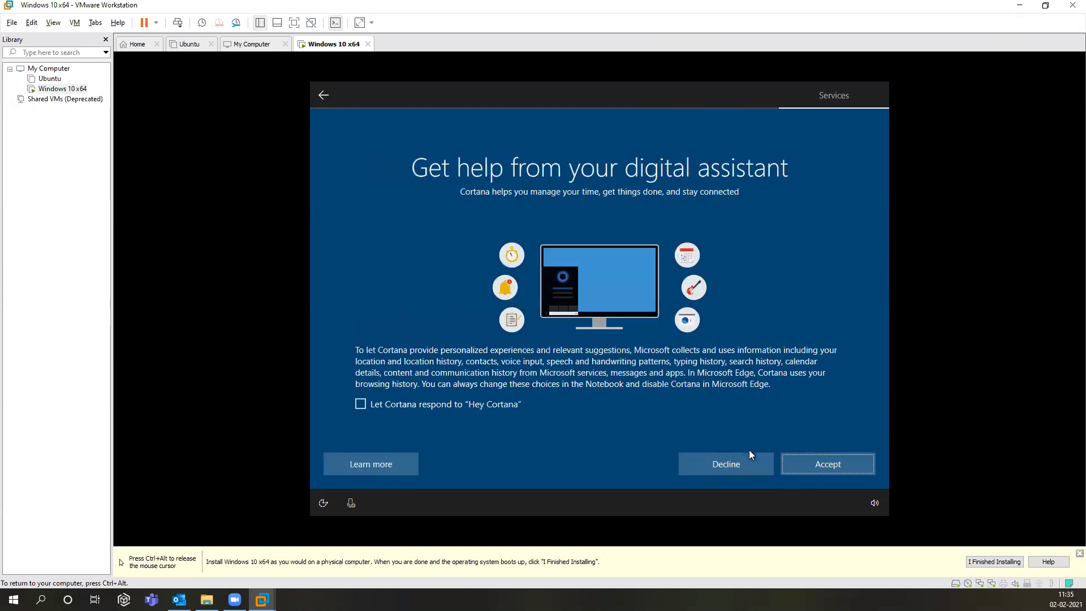
click(741, 454)
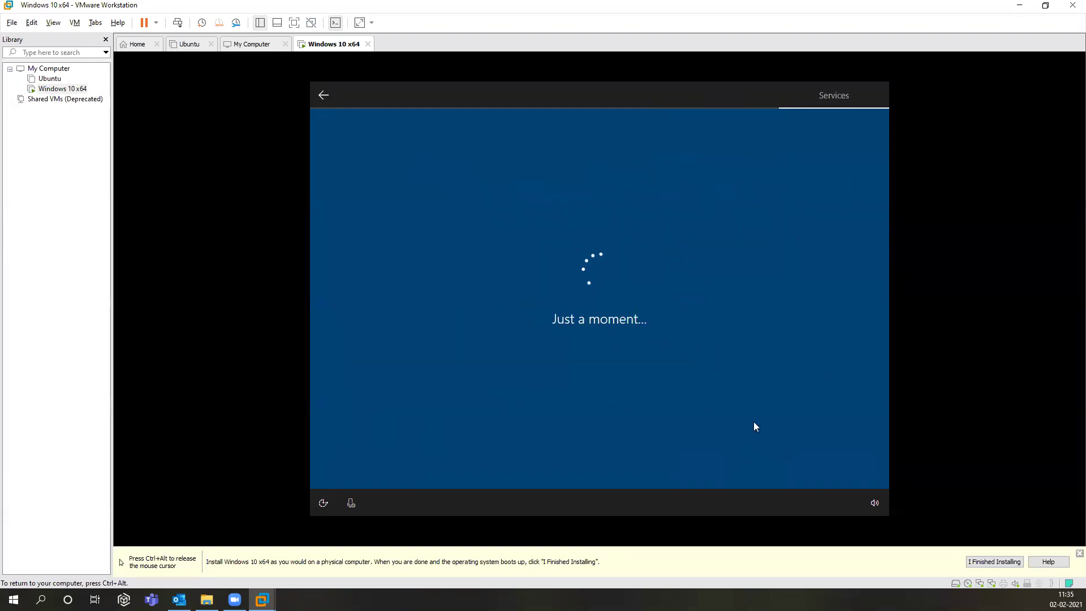
click(801, 459)
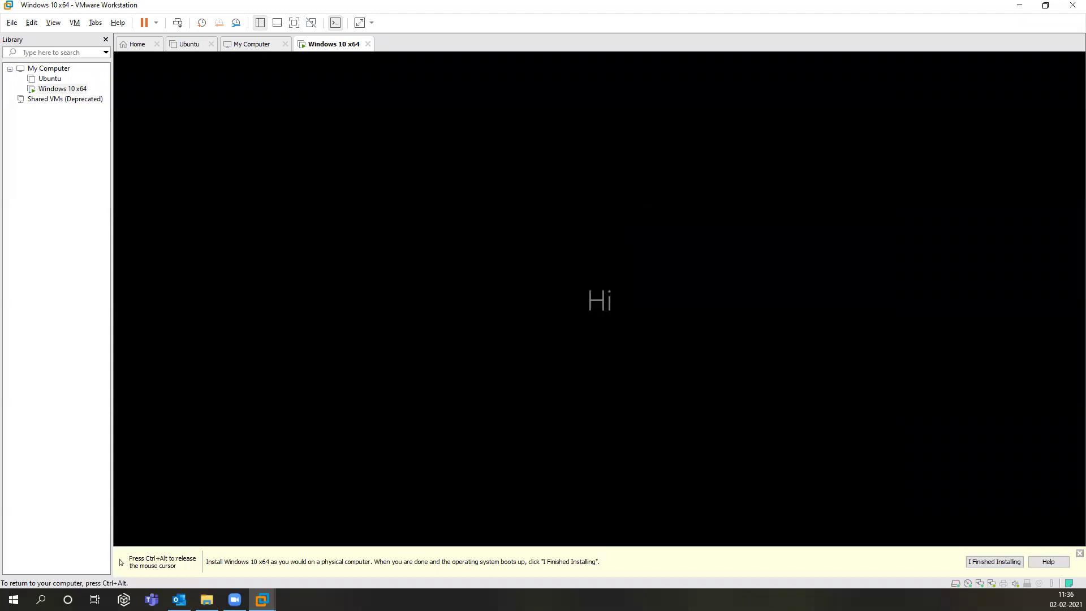
Step: Check with appwiz.cpl that only Microsoft Edge is installed, then mark the installation finished
key(ctrl+alt)
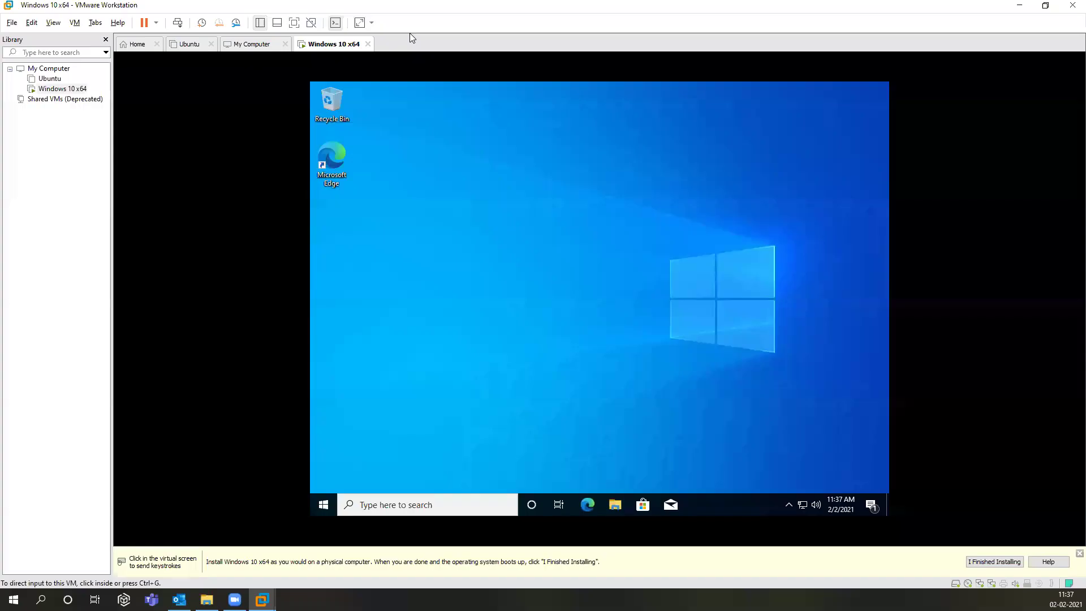
click(659, 116)
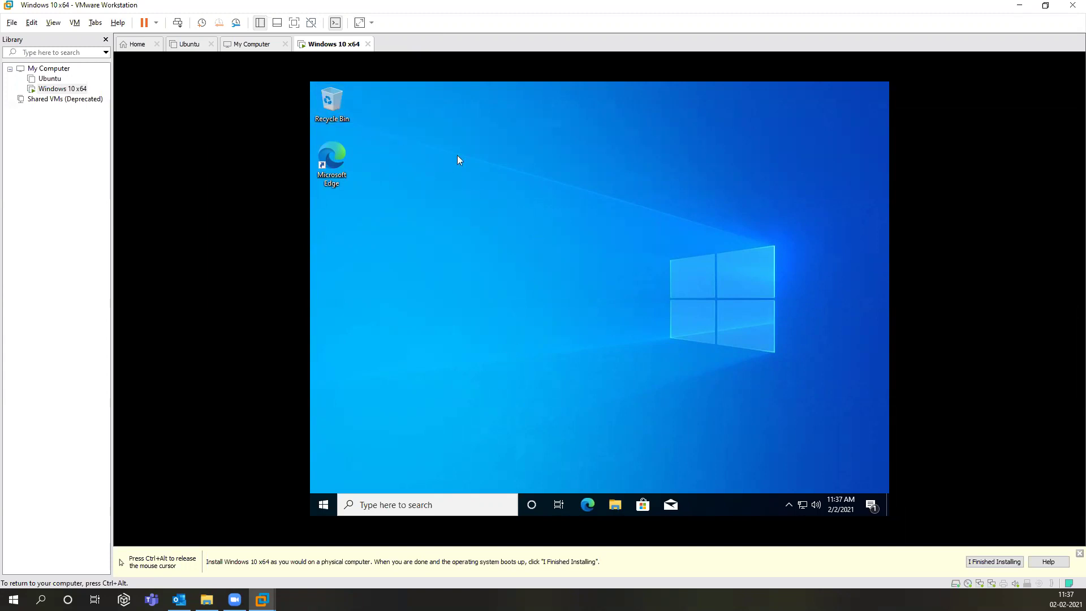
key(super+r)
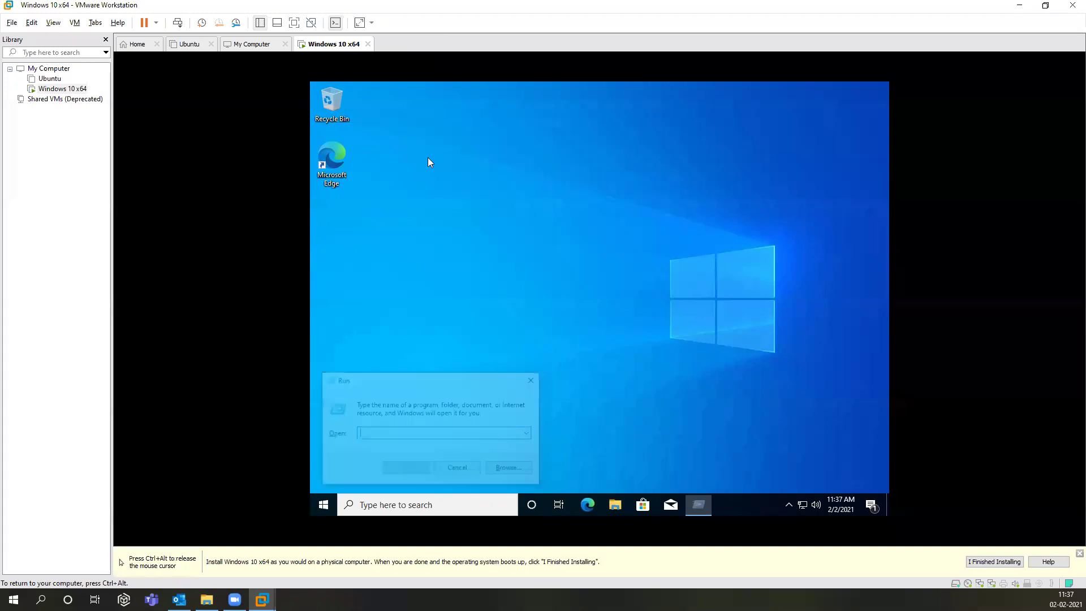
text(appwiz)
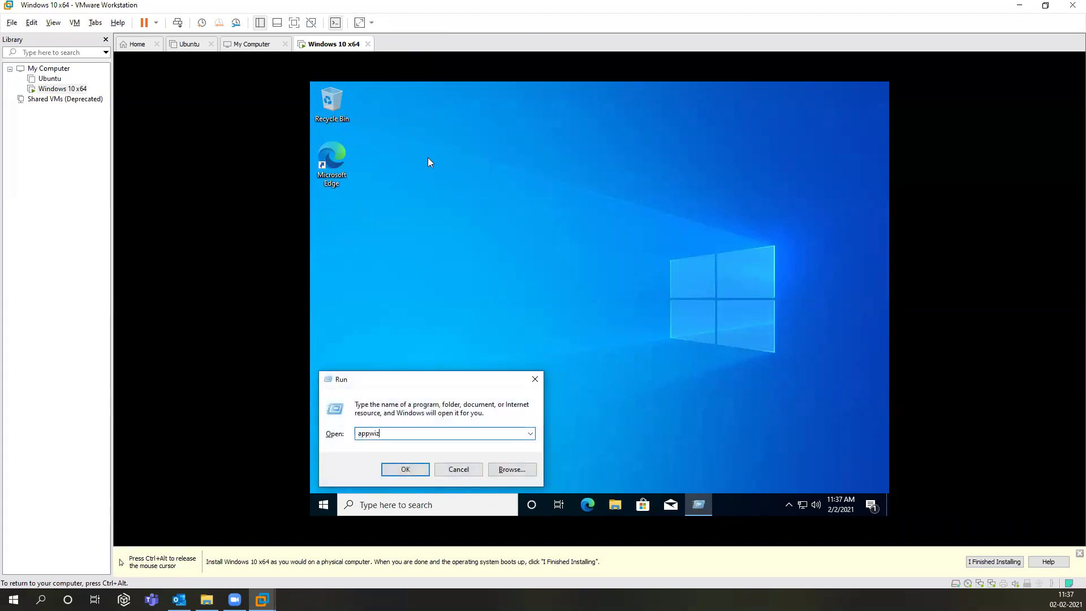
text(.cpl)
key(Return)
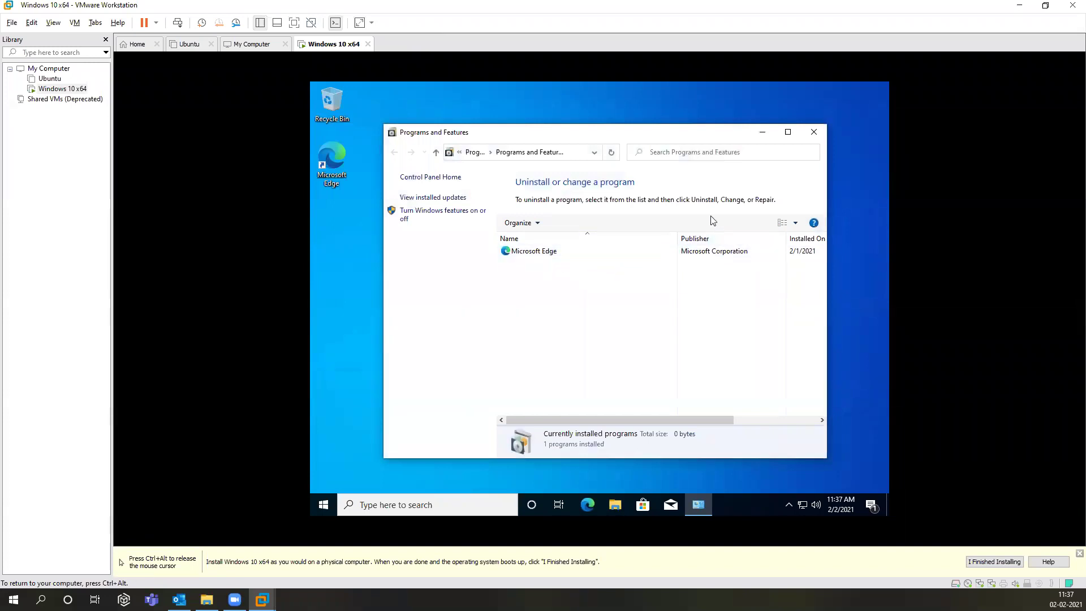
click(812, 132)
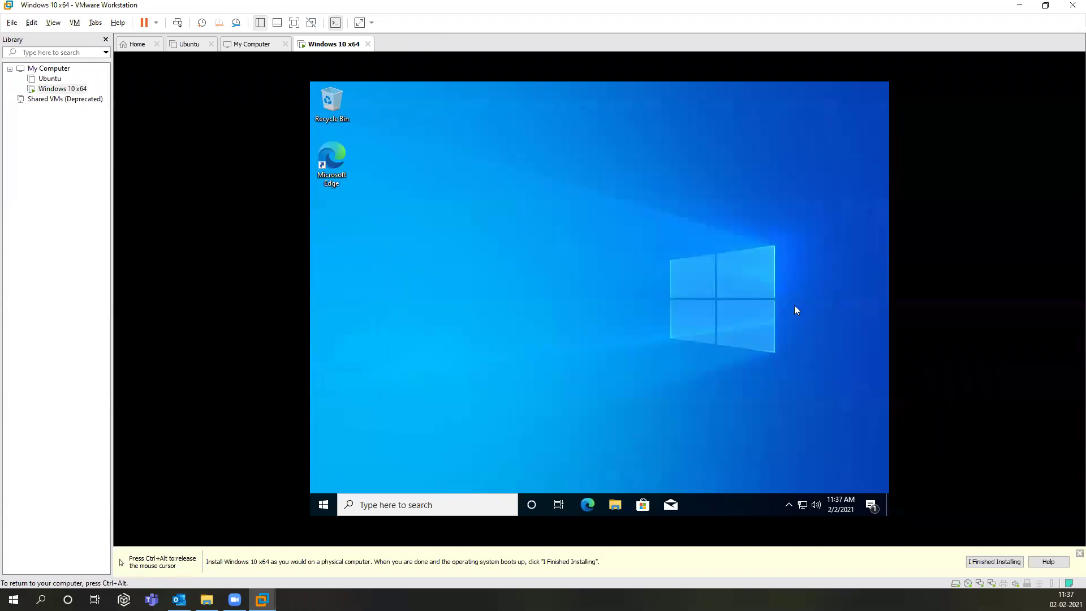
click(972, 559)
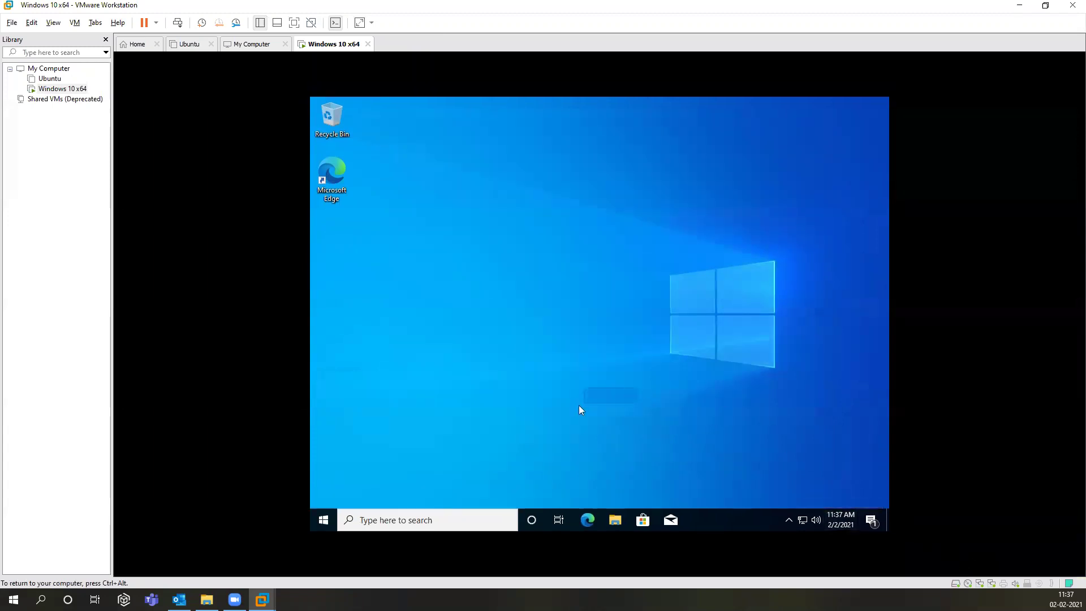
Step: Open This PC in the guest and mount the disc with VM > Install VMware Tools
double_click(346, 134)
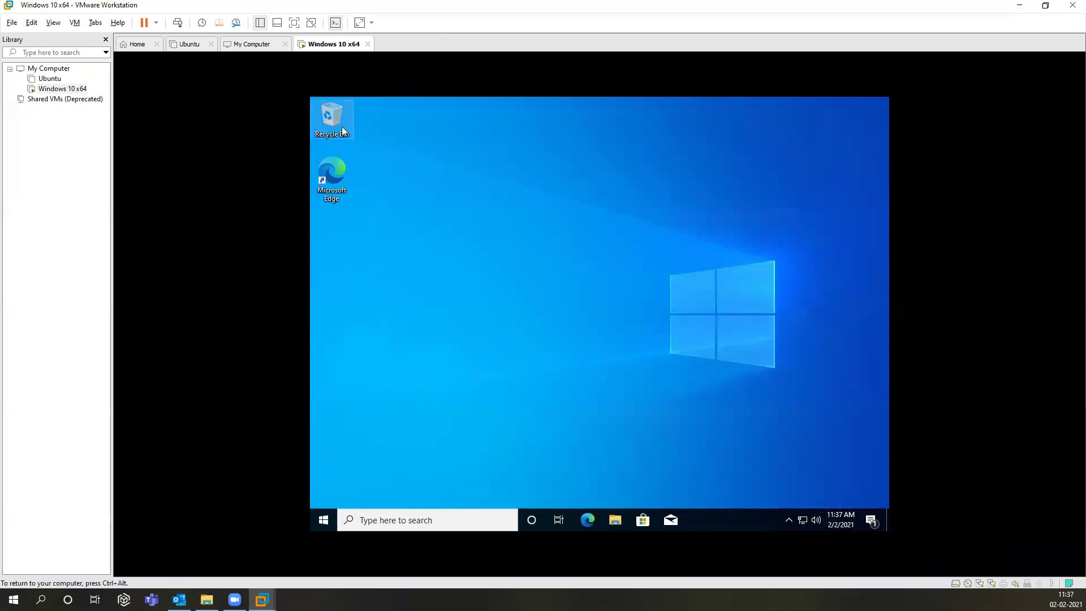
click(419, 308)
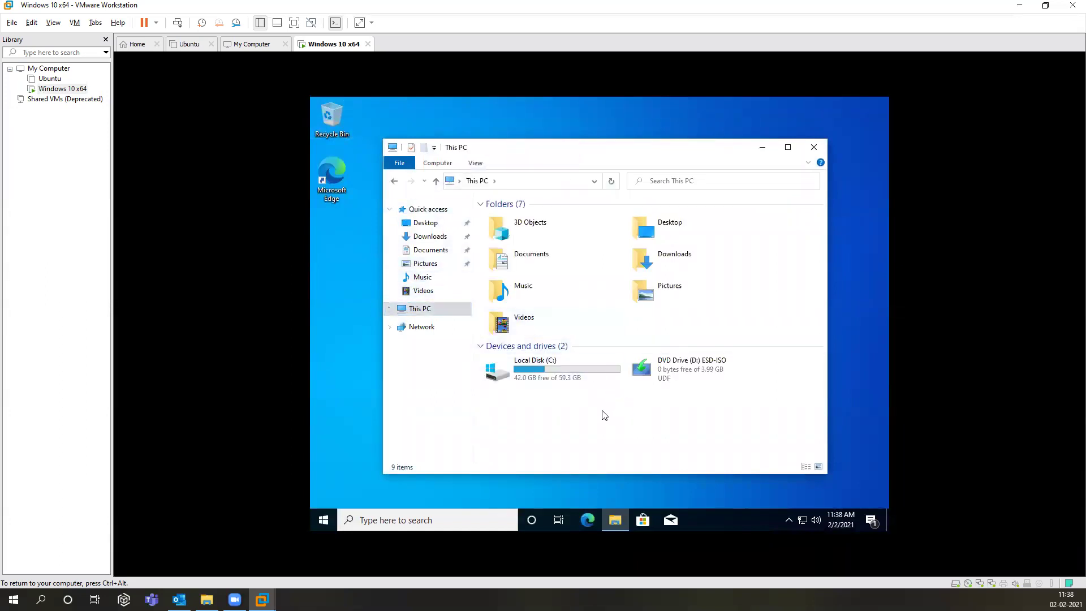
key(ctrl+alt)
click(76, 23)
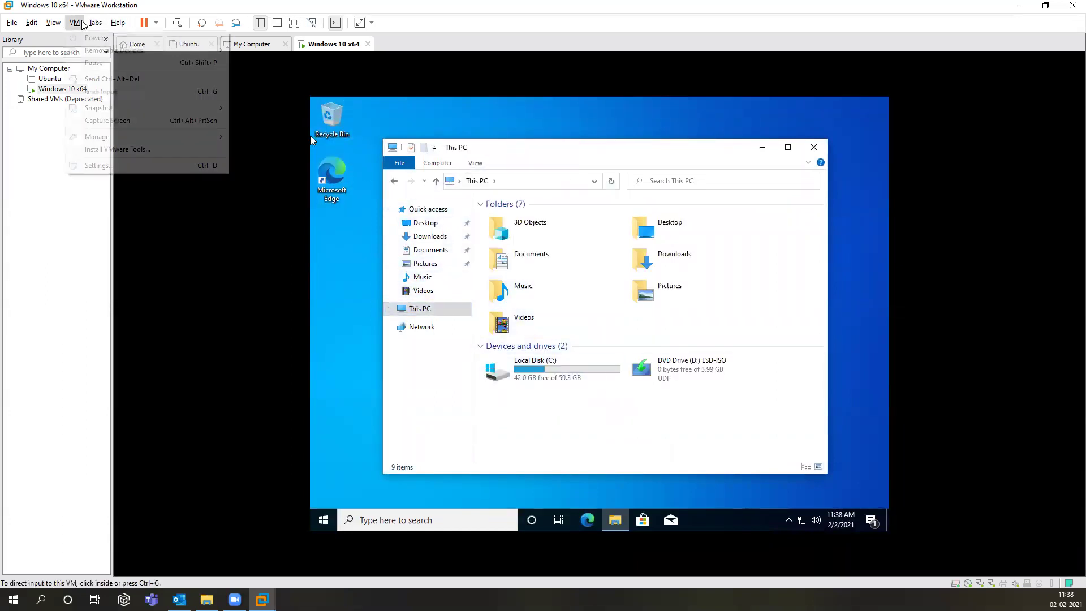
click(104, 150)
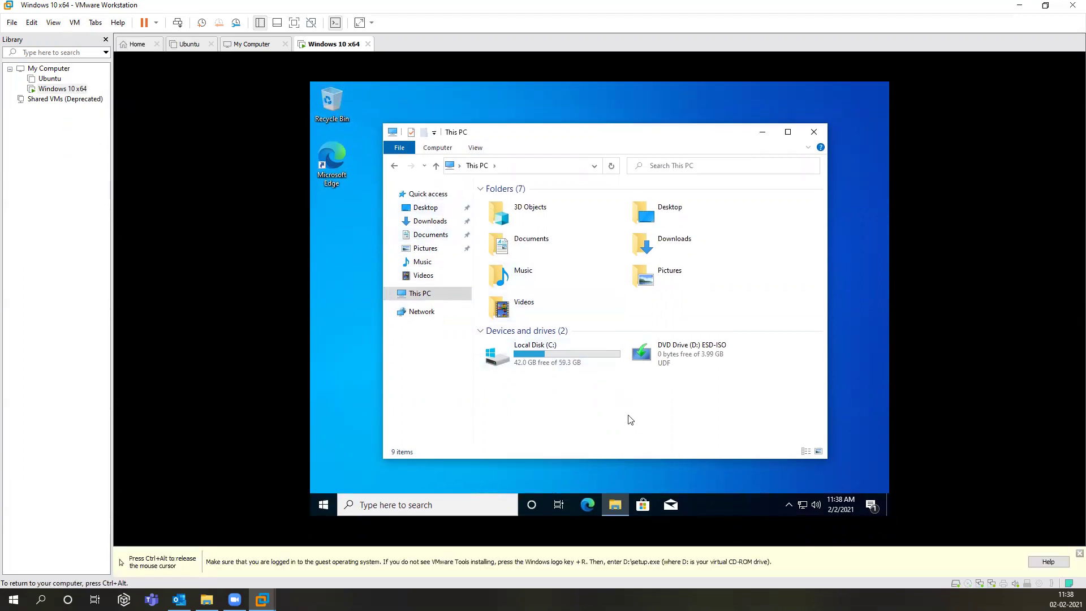
Step: Refresh This PC and launch the installer from the VMware Tools drive D:
right_click(687, 277)
click(696, 323)
click(673, 353)
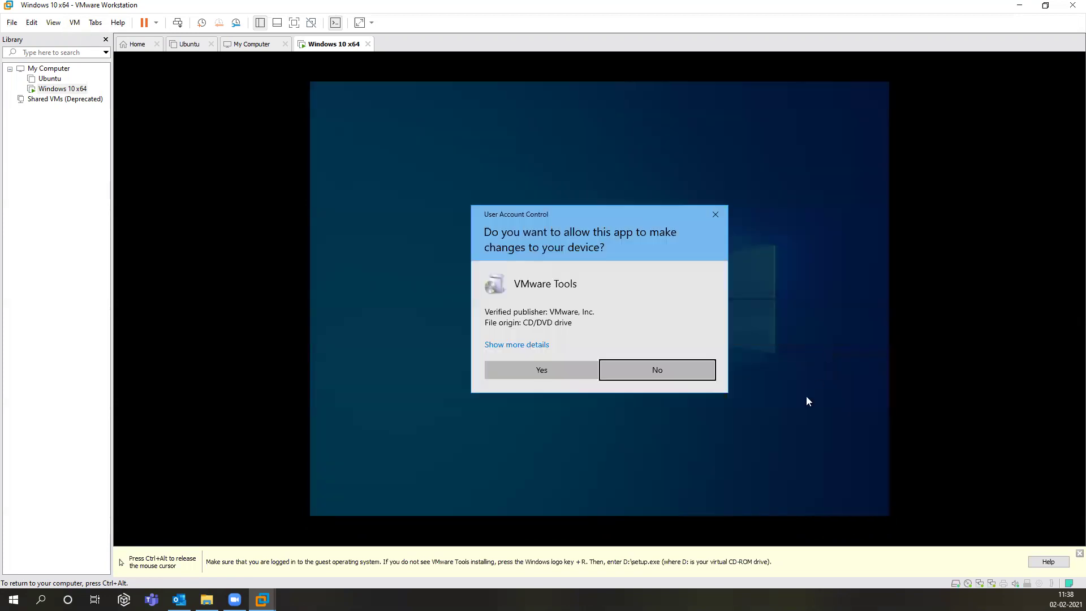
Step: Allow the installer, close This PC, and install VMware Tools with the Typical setup type
click(575, 372)
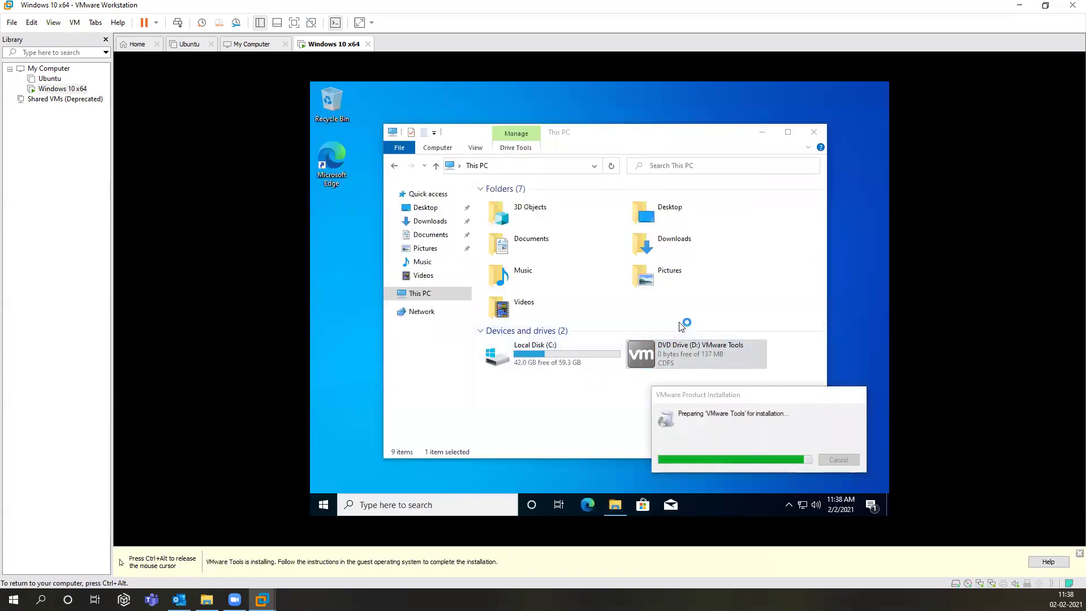
click(812, 133)
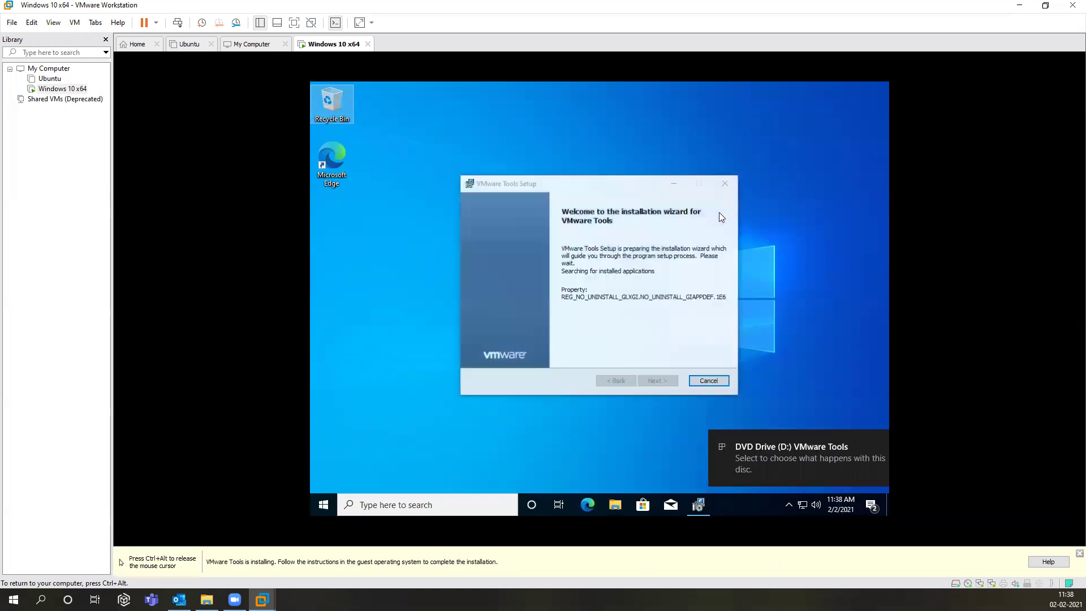
click(662, 386)
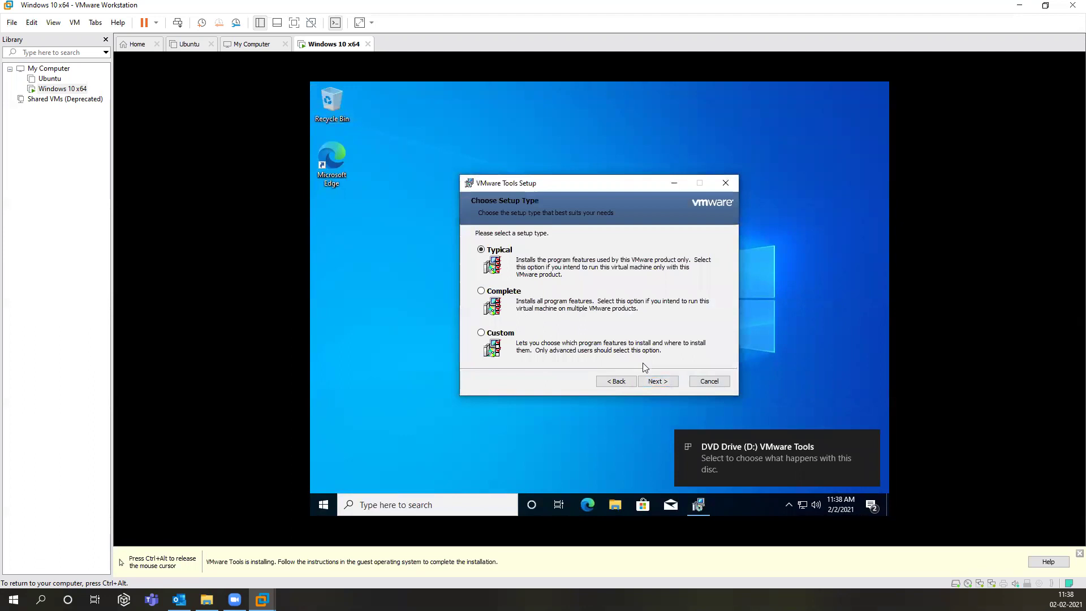
click(652, 385)
click(649, 382)
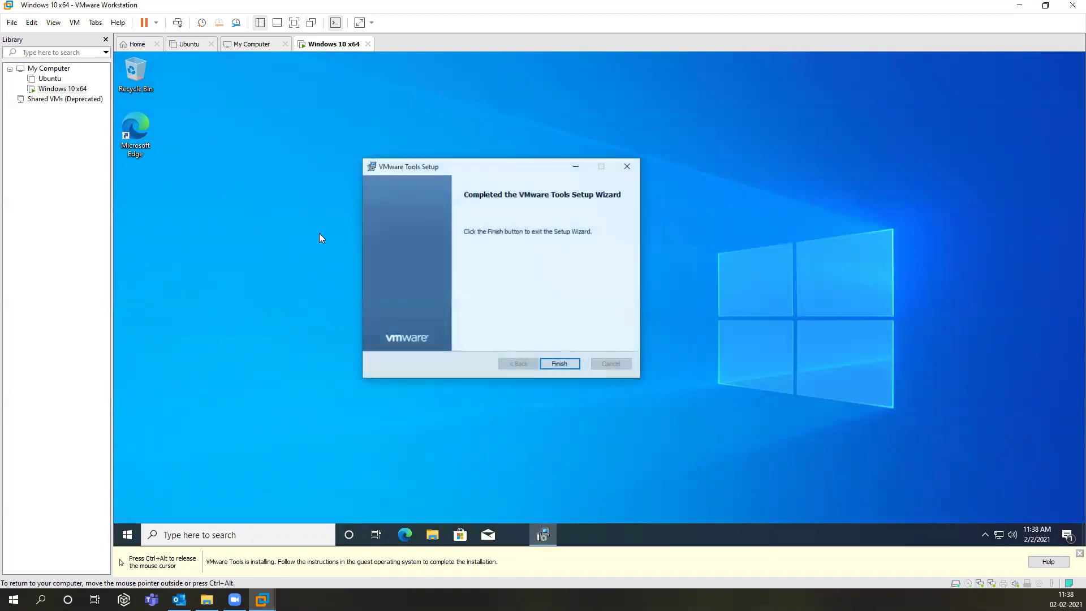
Step: Finish the VMware Tools wizard and restart the guest, then capture input at sign-in
click(551, 364)
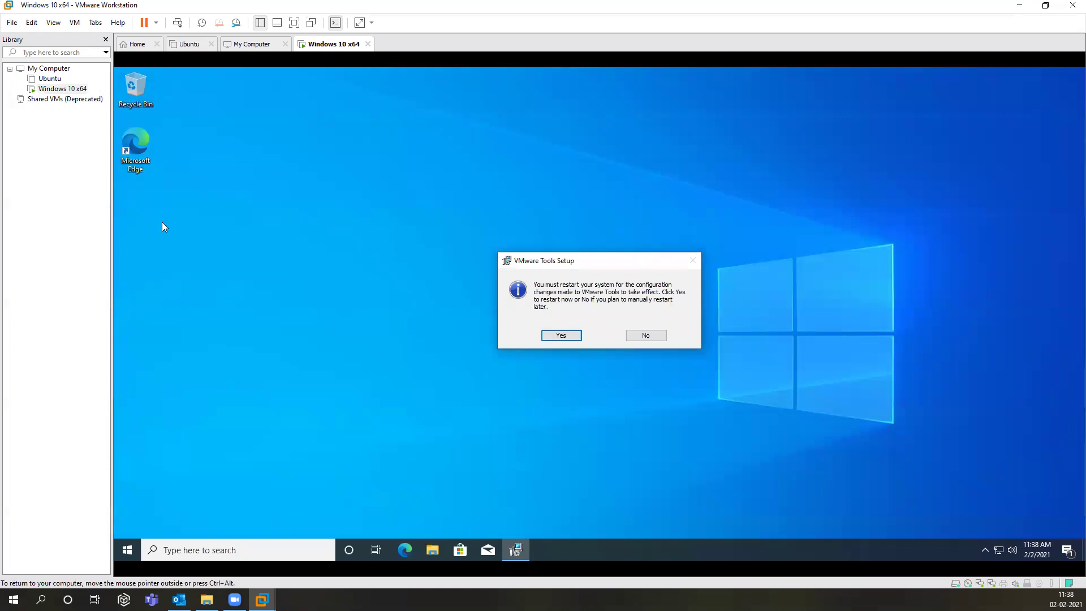
click(548, 337)
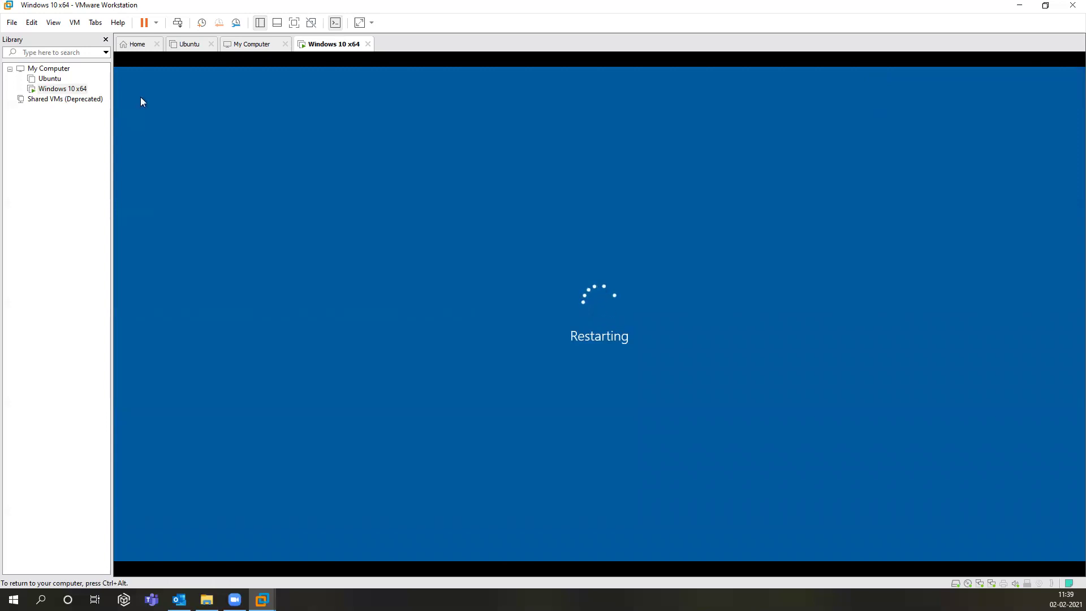
key(ctrl+alt)
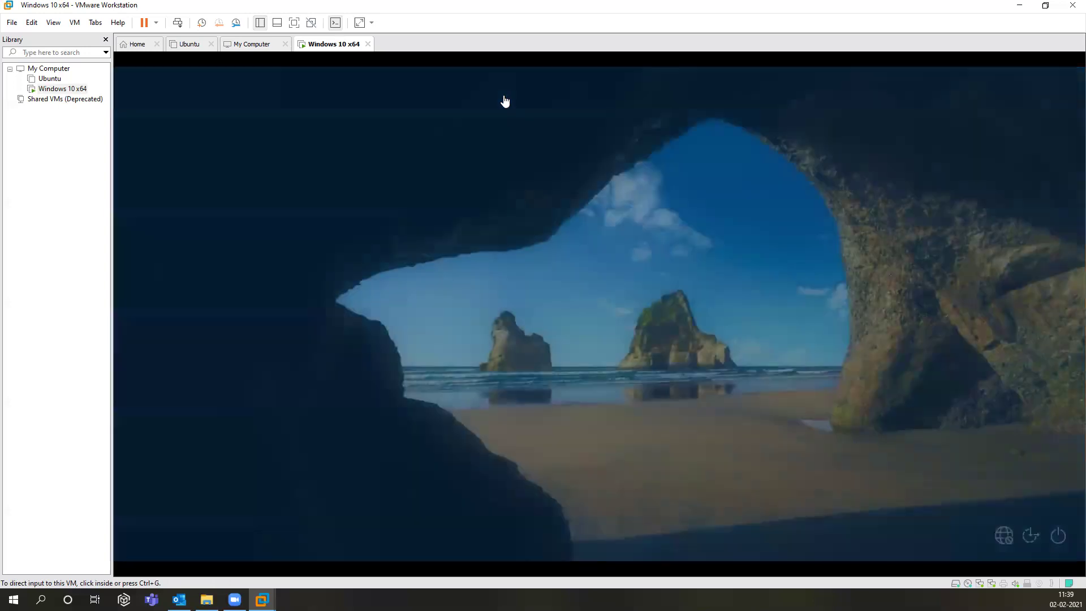
click(504, 100)
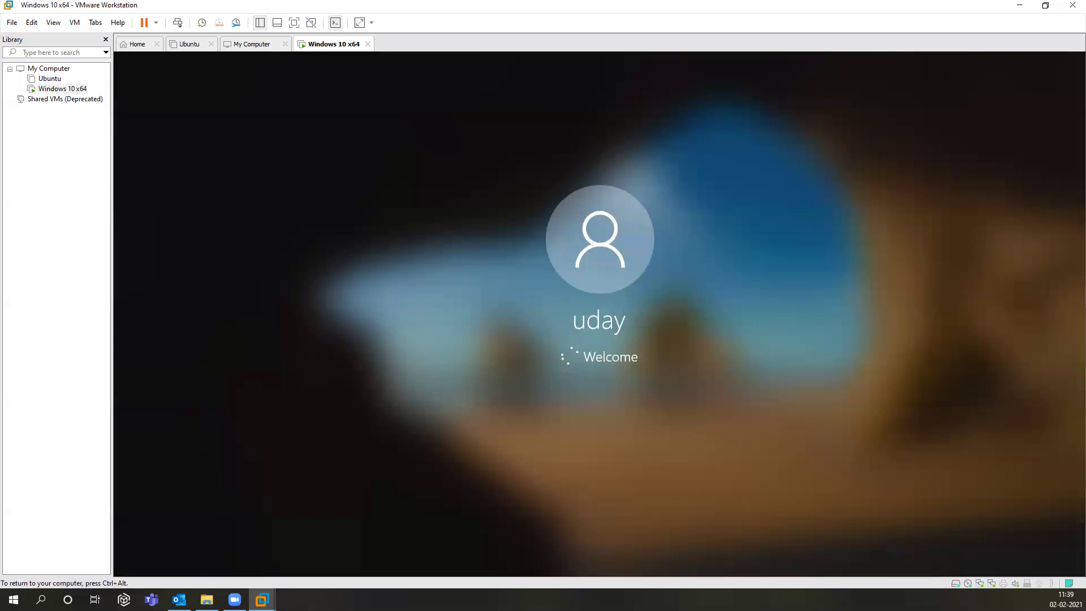
Step: Return input to the signed-in guest desktop and bring up the Run box
key(ctrl+alt)
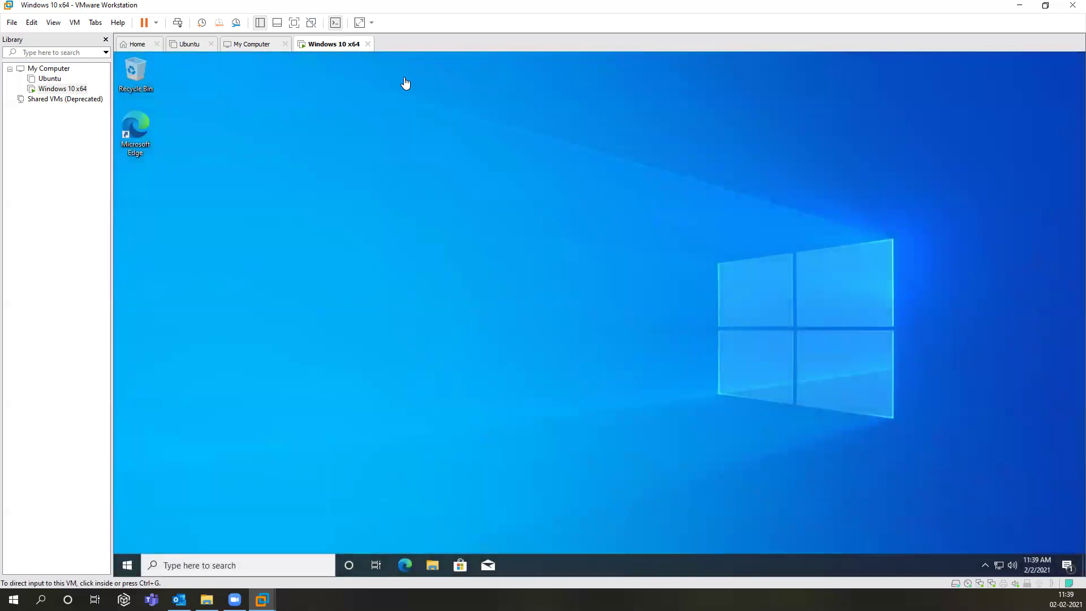
click(402, 67)
key(super+r)
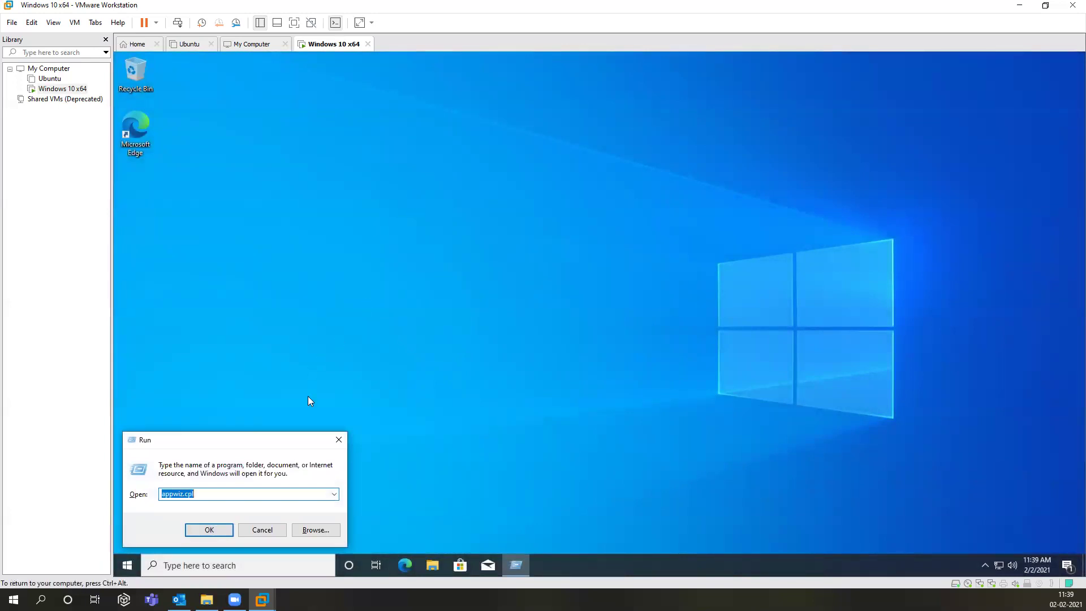
Step: Open Run from the Start search and run lusrmgr.msc to open Local Users and Groups
click(338, 440)
click(126, 564)
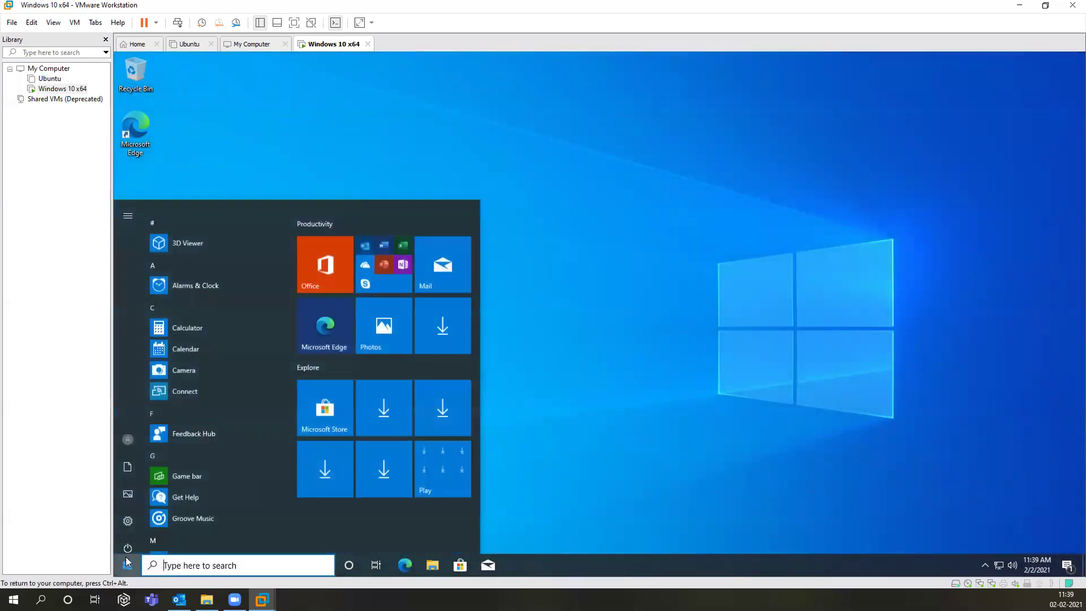
text(run)
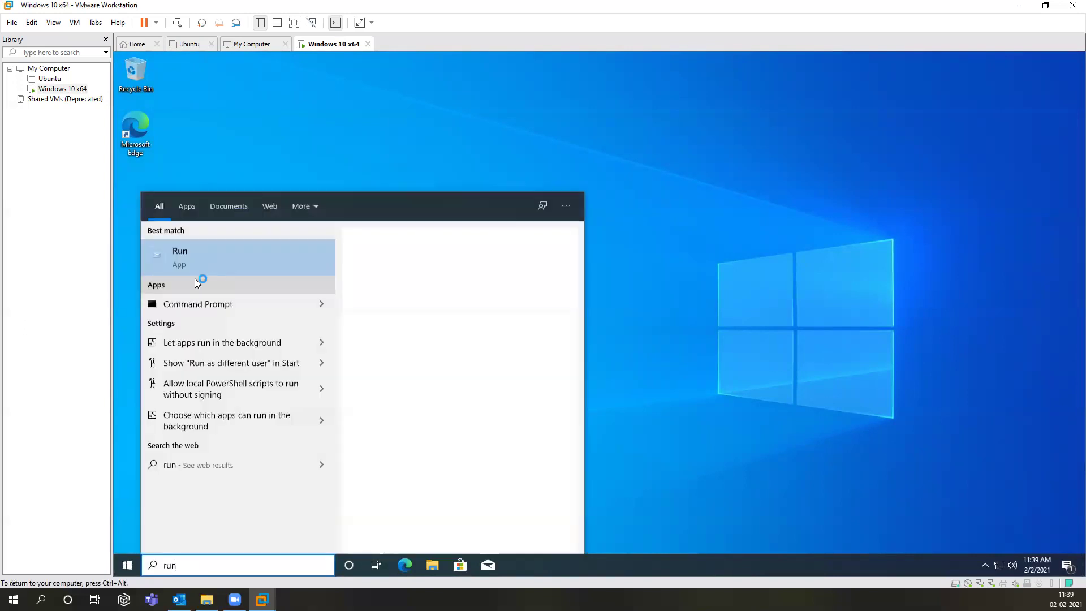
click(211, 255)
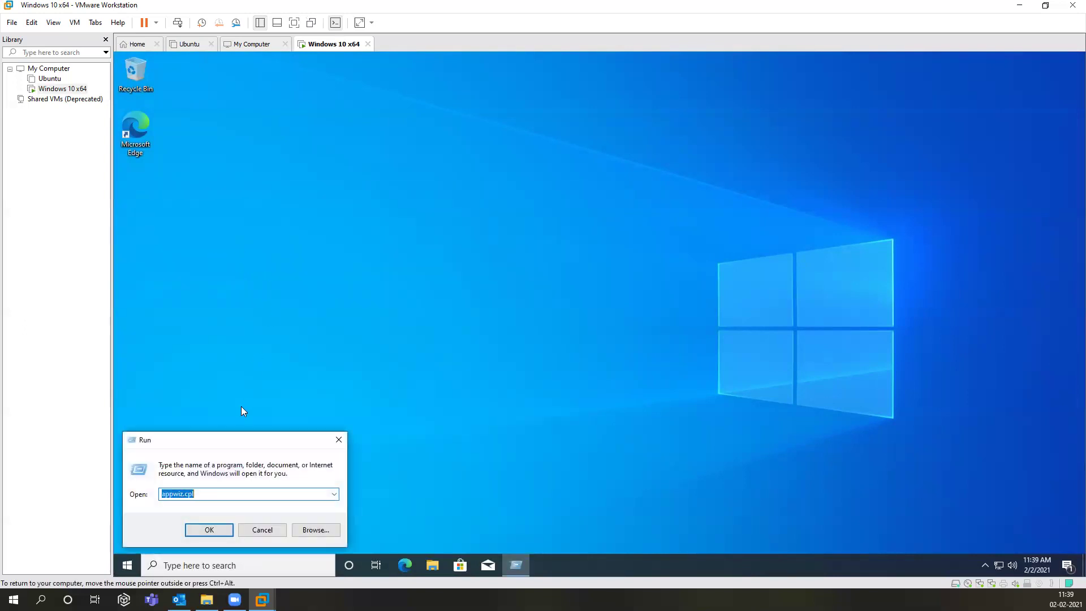
key(BackSpace)
text(lusrmgr.msc)
key(Return)
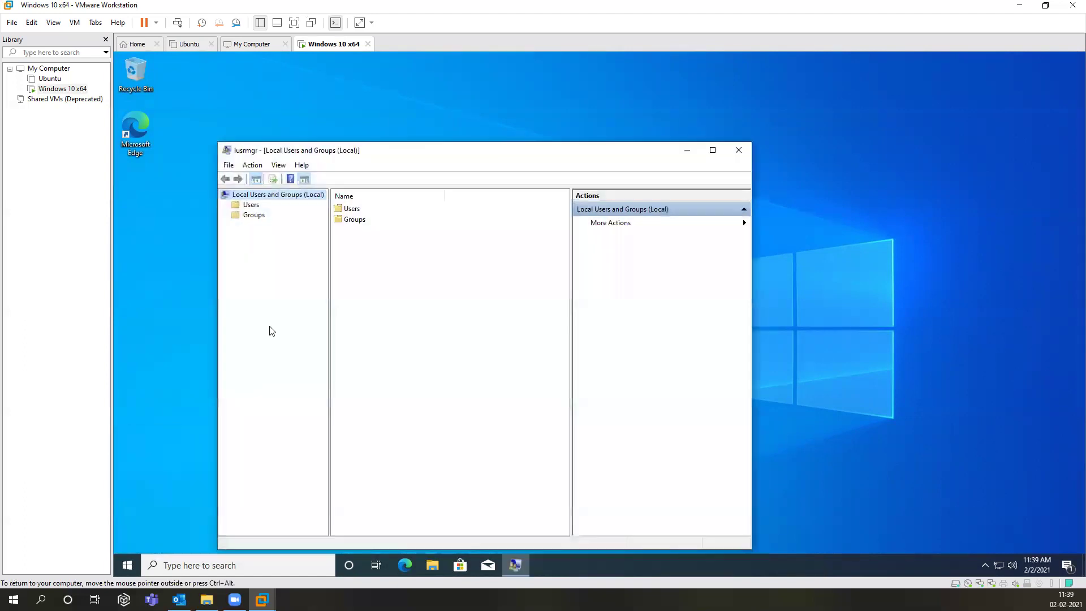
Step: Open Users and start Set Password on the local account, proceeding past the warning
double_click(353, 209)
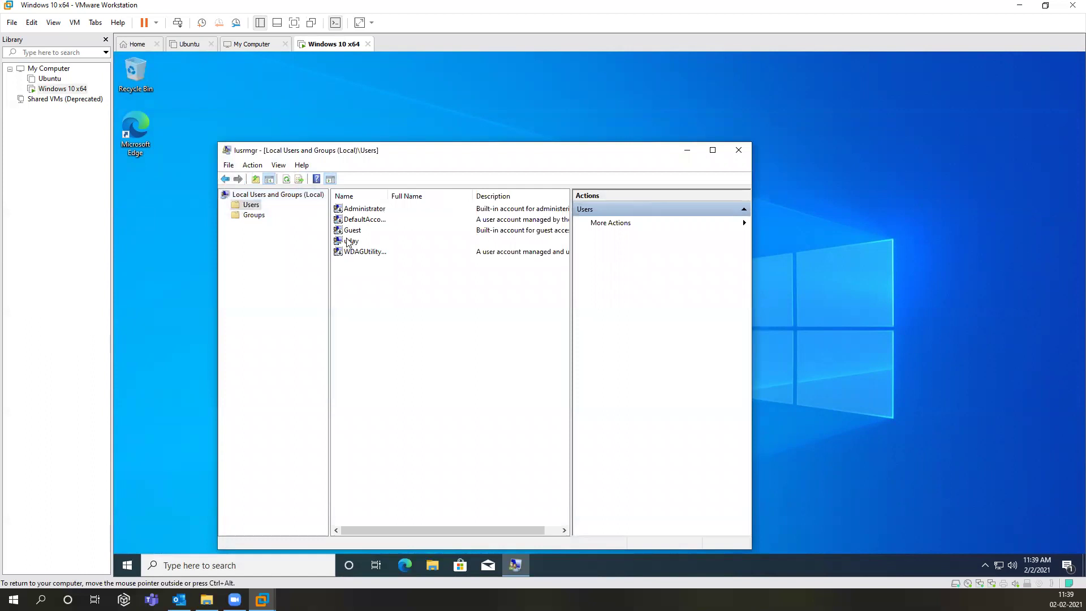
right_click(354, 241)
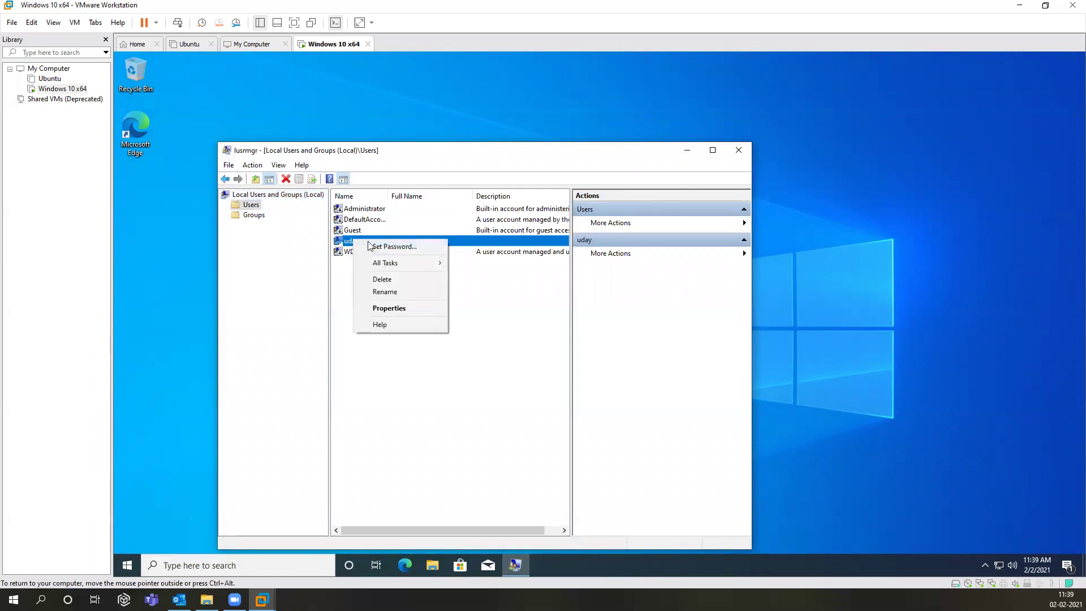
click(390, 246)
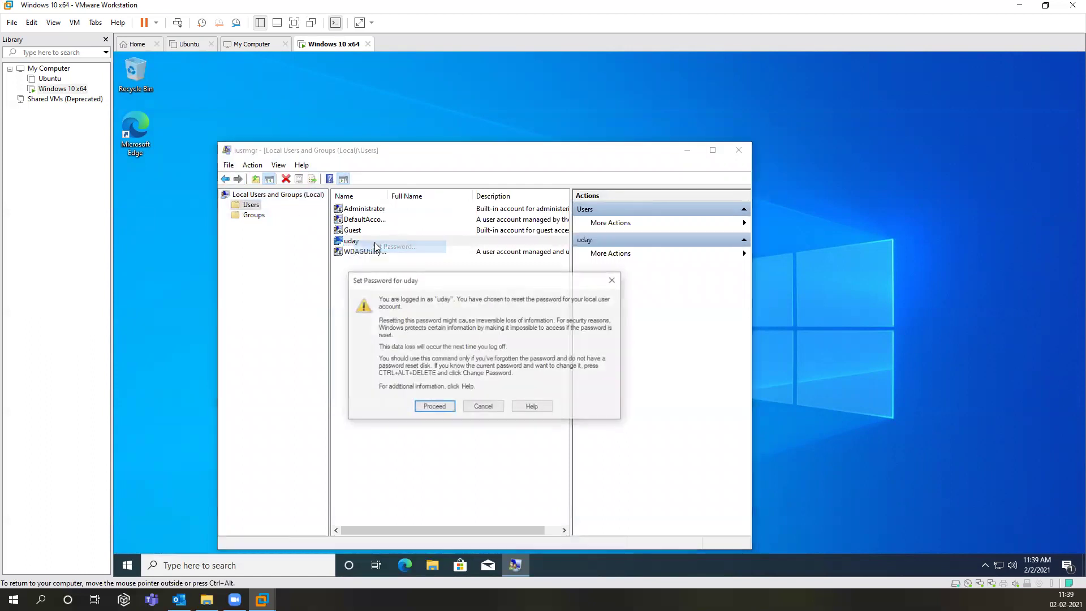
click(434, 407)
Step: Enter and confirm the account's new password, apply it, and close Local Users and Groups
key(Tab)
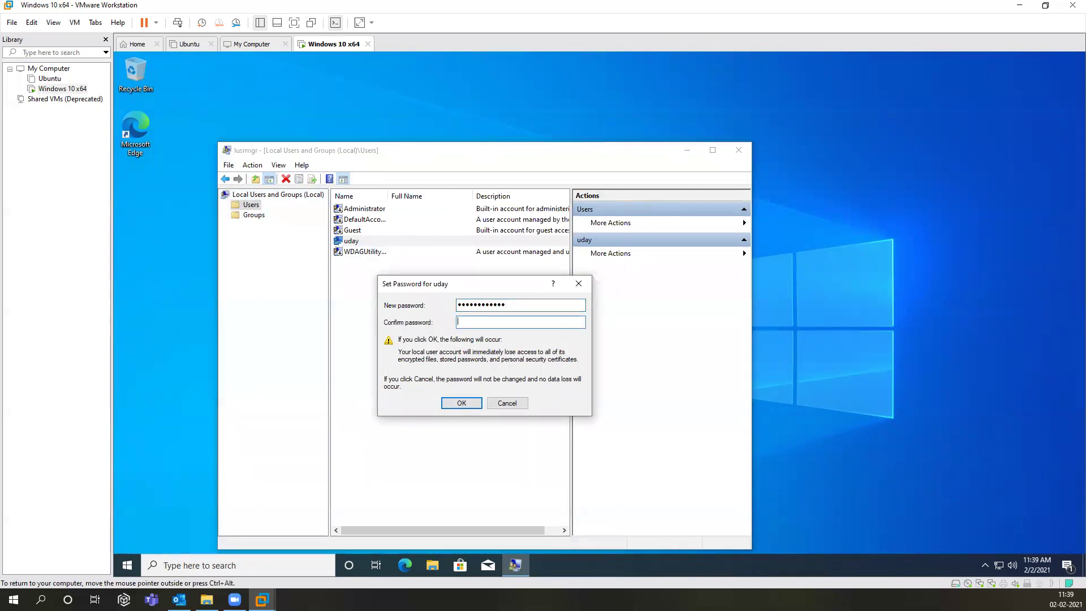
drag(518, 304, 334, 307)
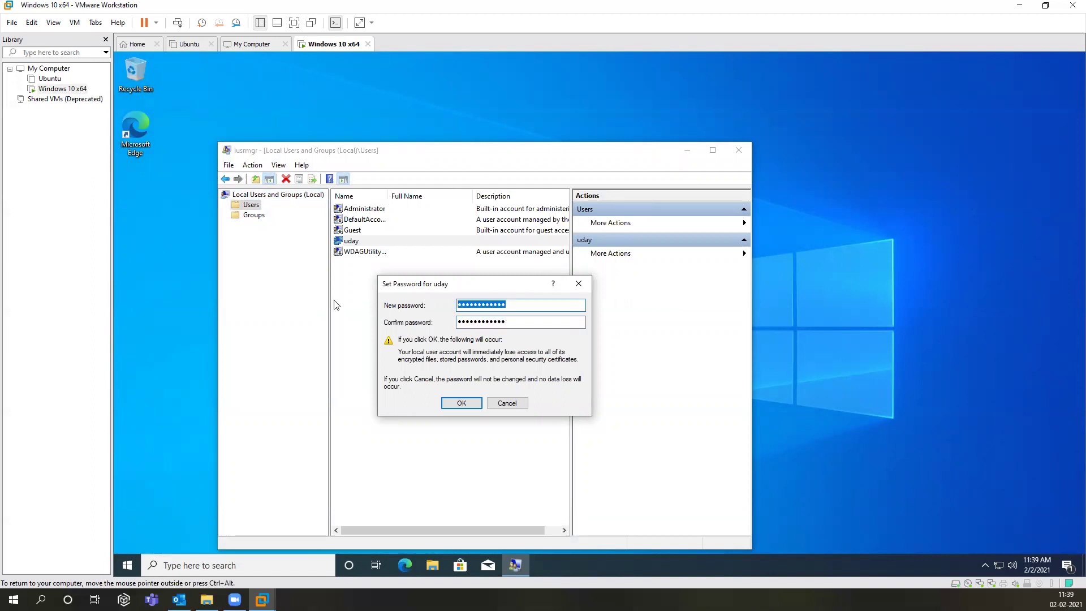
key(Tab)
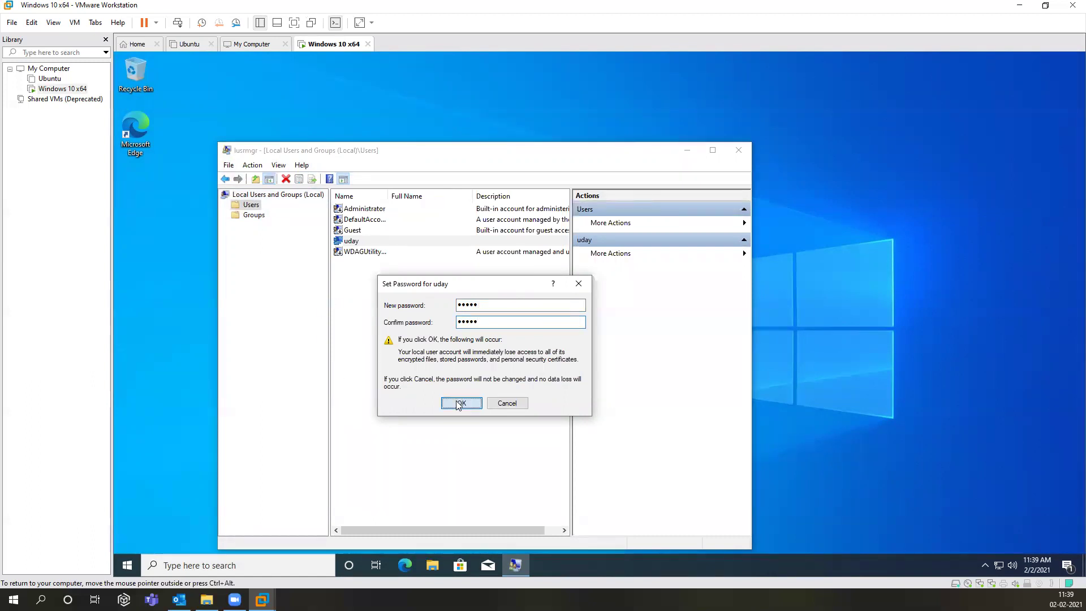
click(459, 401)
click(509, 373)
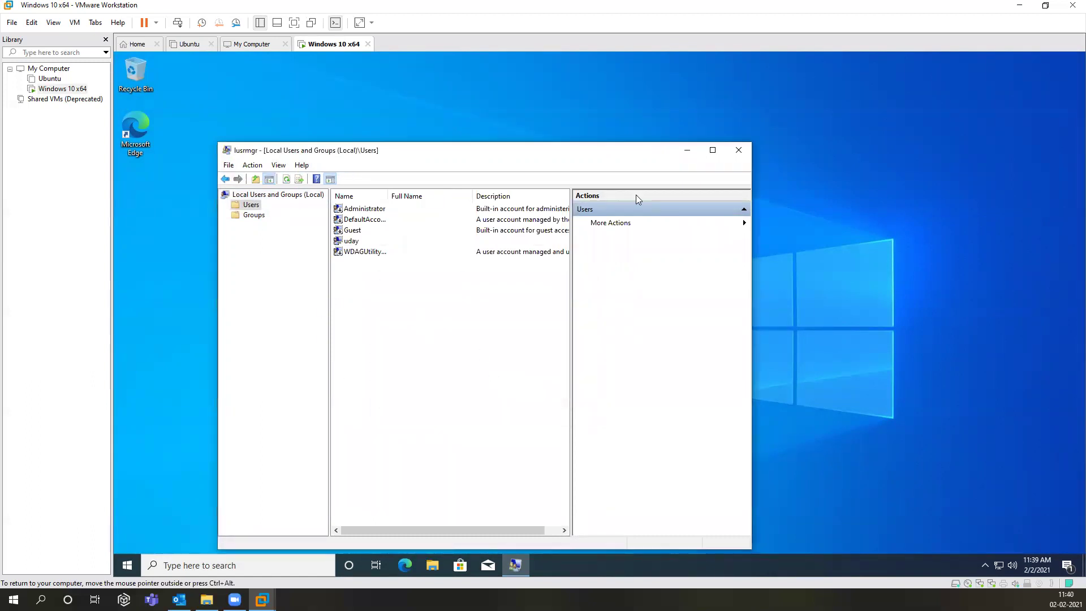
click(738, 150)
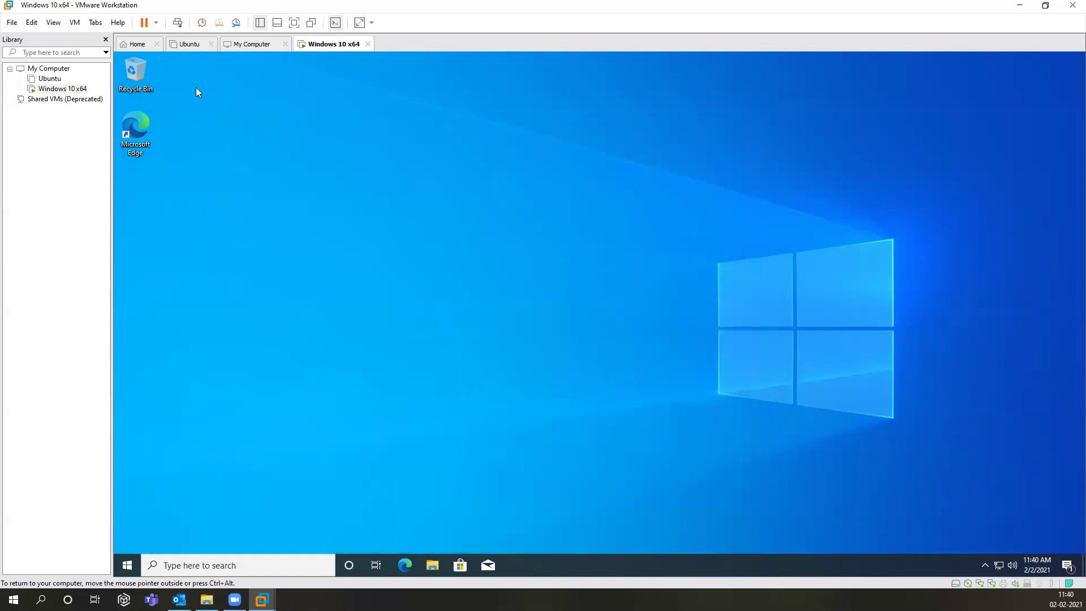
Step: Briefly open Recycle Bin and This PC, then close the file browser
double_click(141, 87)
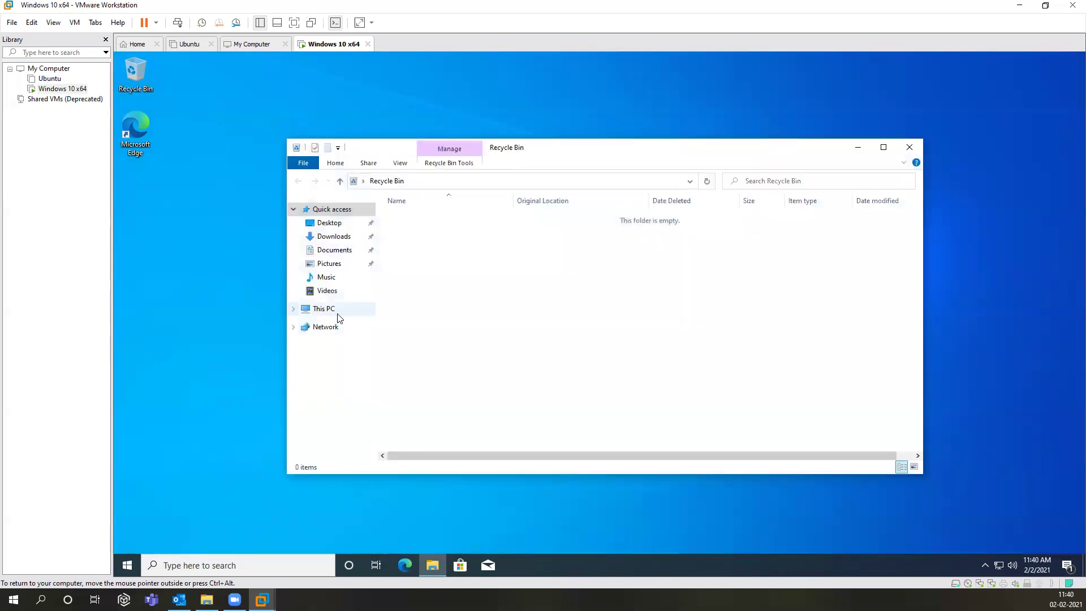
click(337, 314)
click(908, 148)
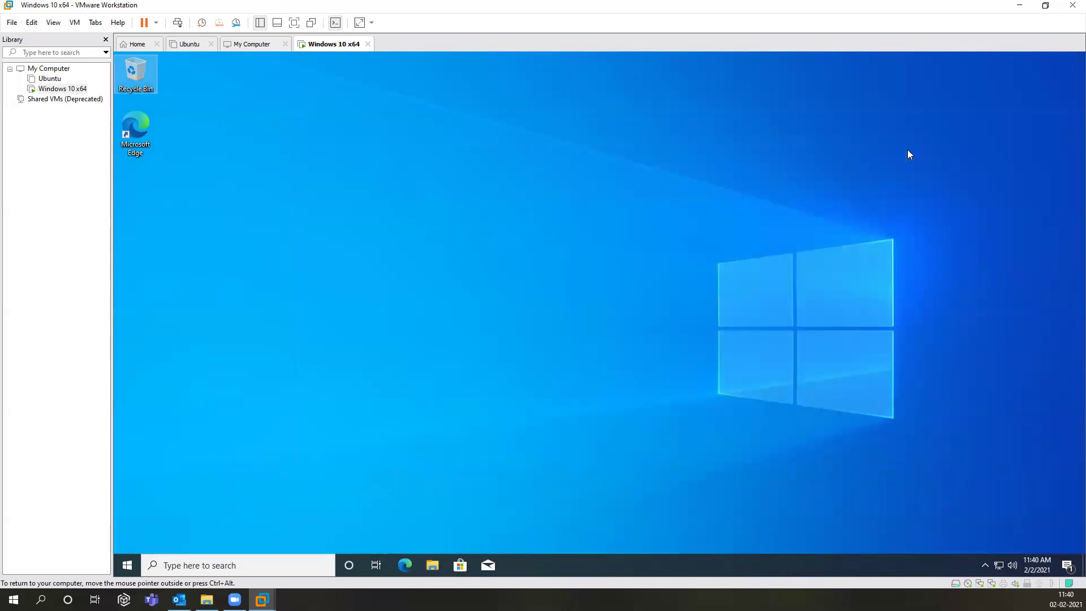
Step: Open Command Prompt from Run and run ipconfig, showing 192.168.101.128 and 192.168.162.128
key(super+r)
key(Return)
text(ipconfig)
key(Return)
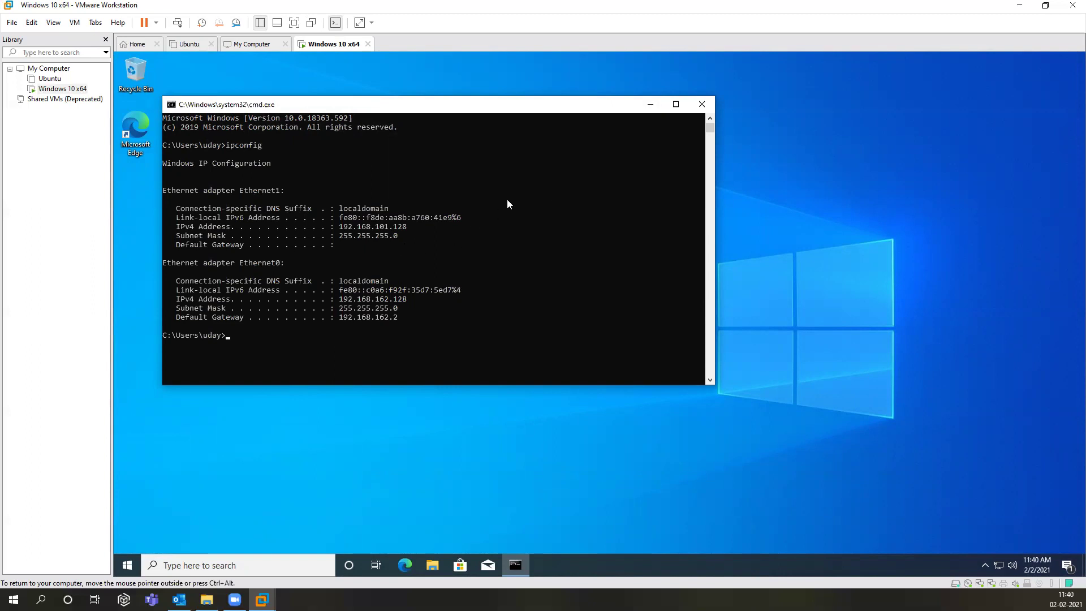
Step: Close the Command Prompt and shut down Windows from the Start menu's Power options
click(705, 106)
click(127, 565)
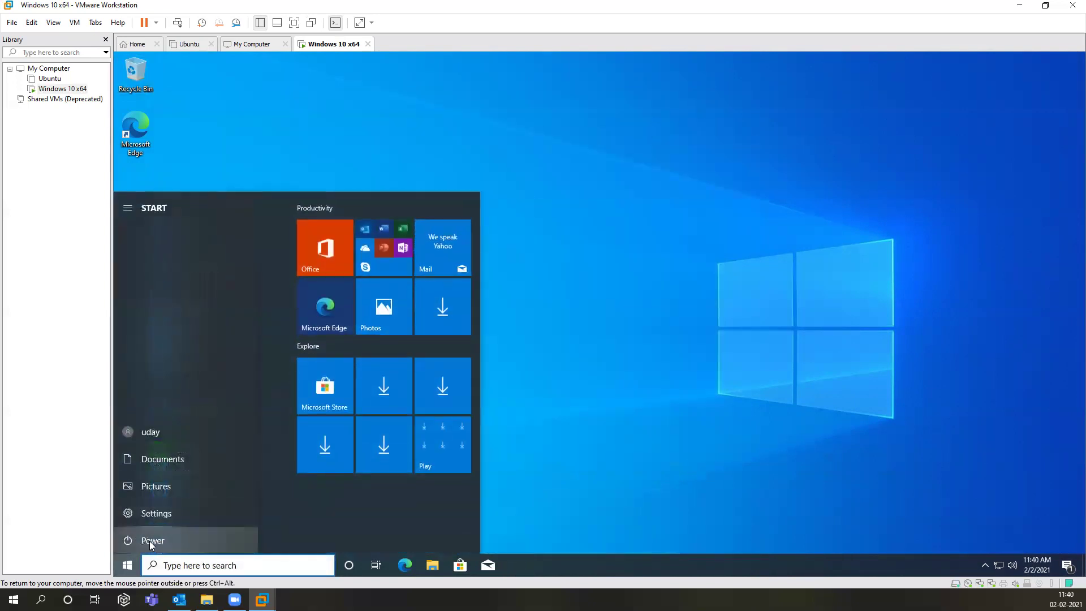
click(152, 540)
click(163, 498)
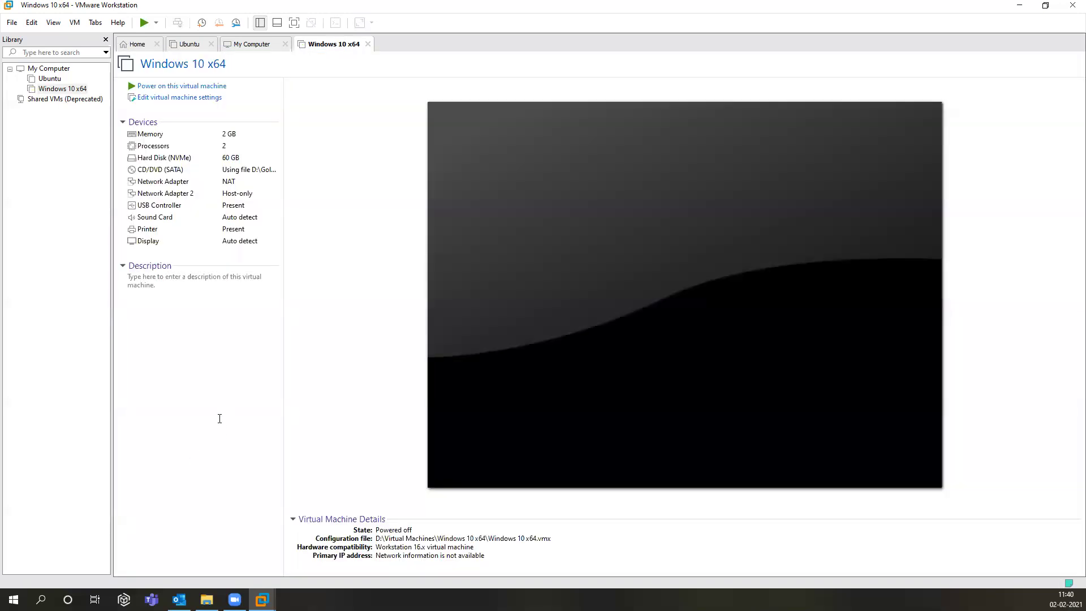
Step: Take a snapshot named 'base' with the account username and password in its description
click(201, 25)
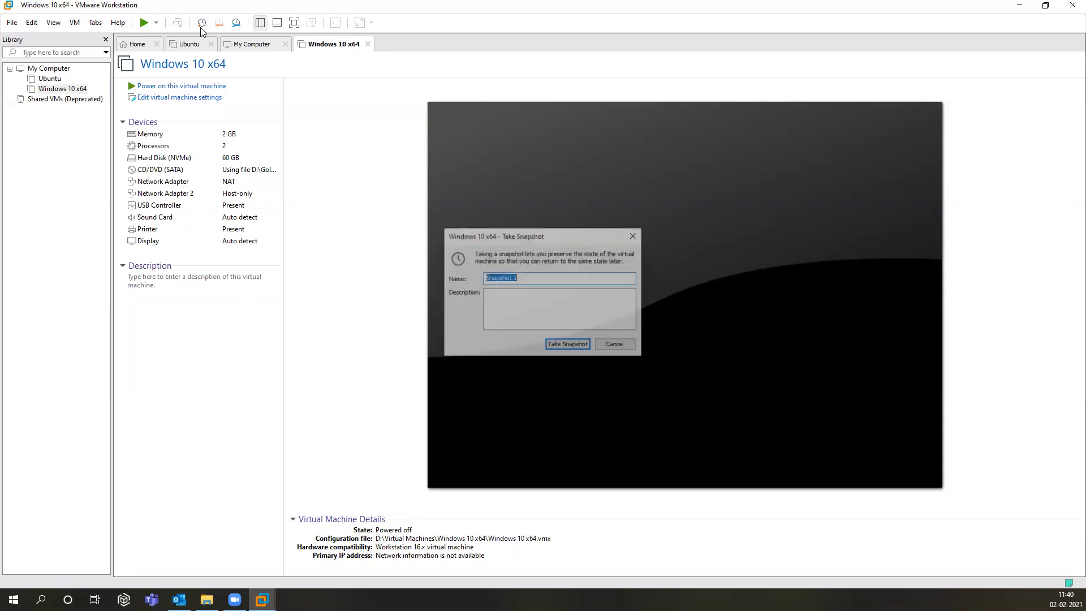
text(base)
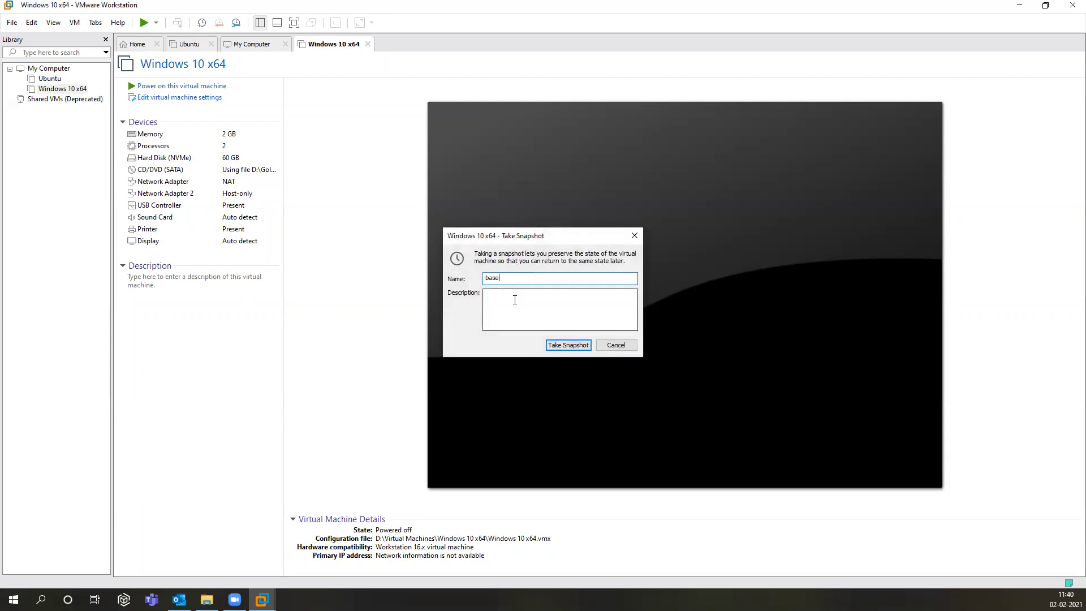
click(514, 299)
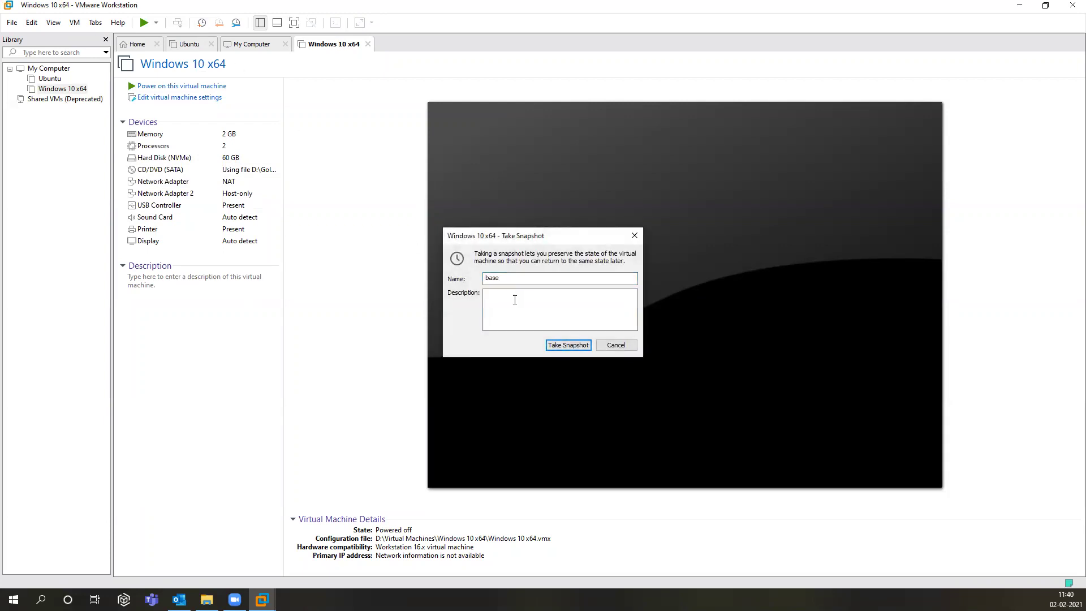
click(568, 345)
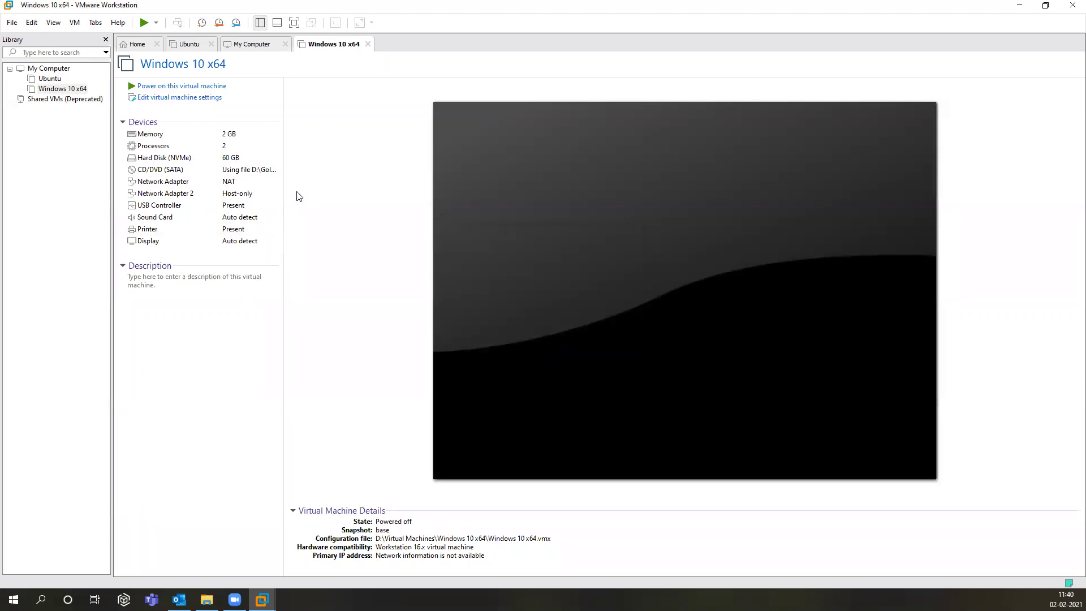
Step: In Snapshot Manager, add 'Only vmware tools installed' to the base snapshot's description
click(236, 23)
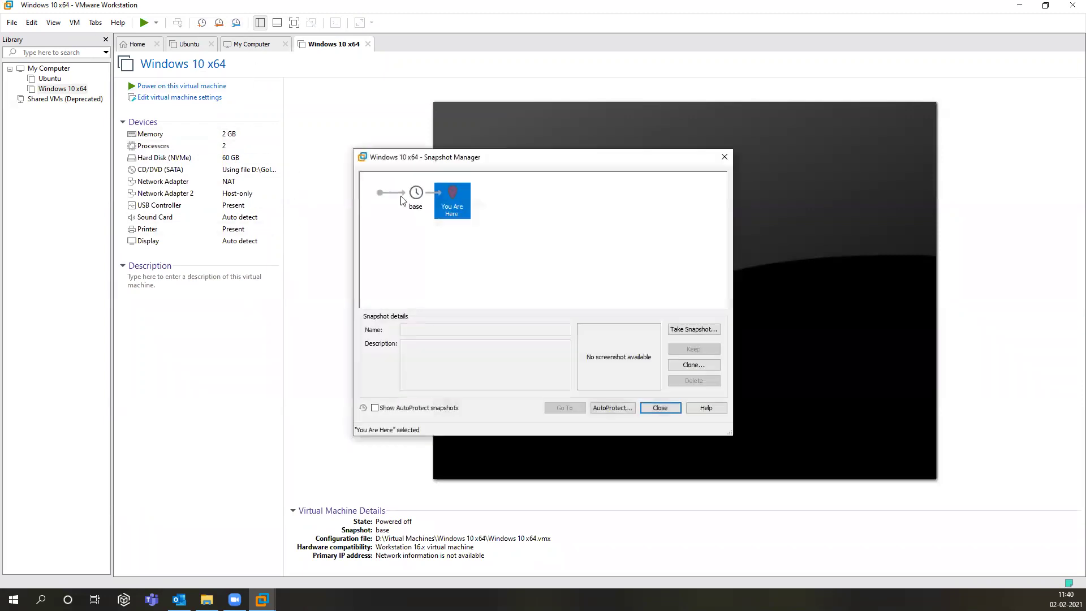
click(414, 204)
click(486, 359)
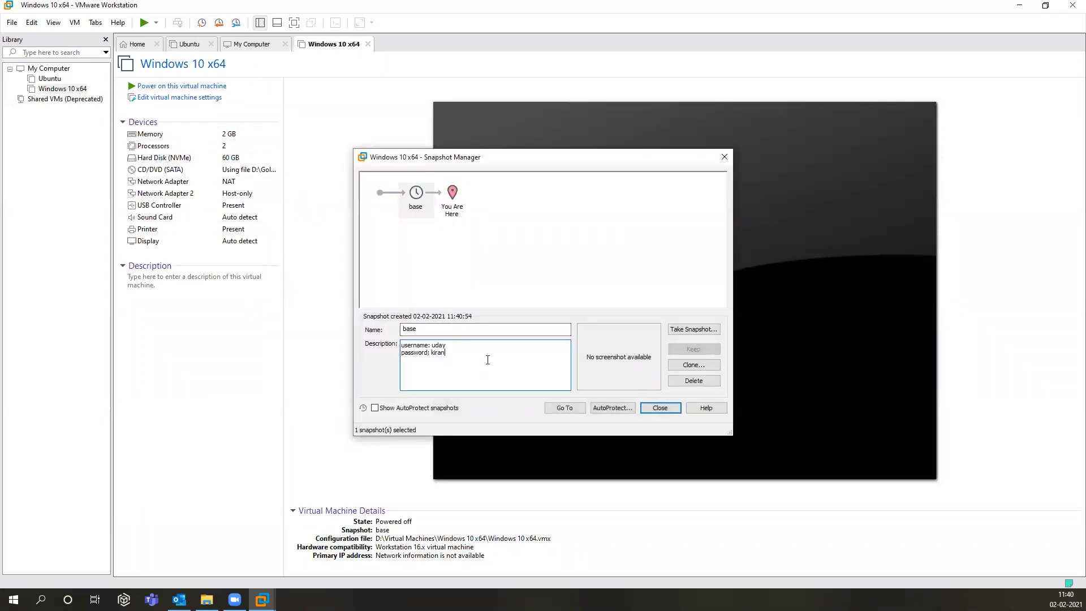
text(Only vmware tools installed)
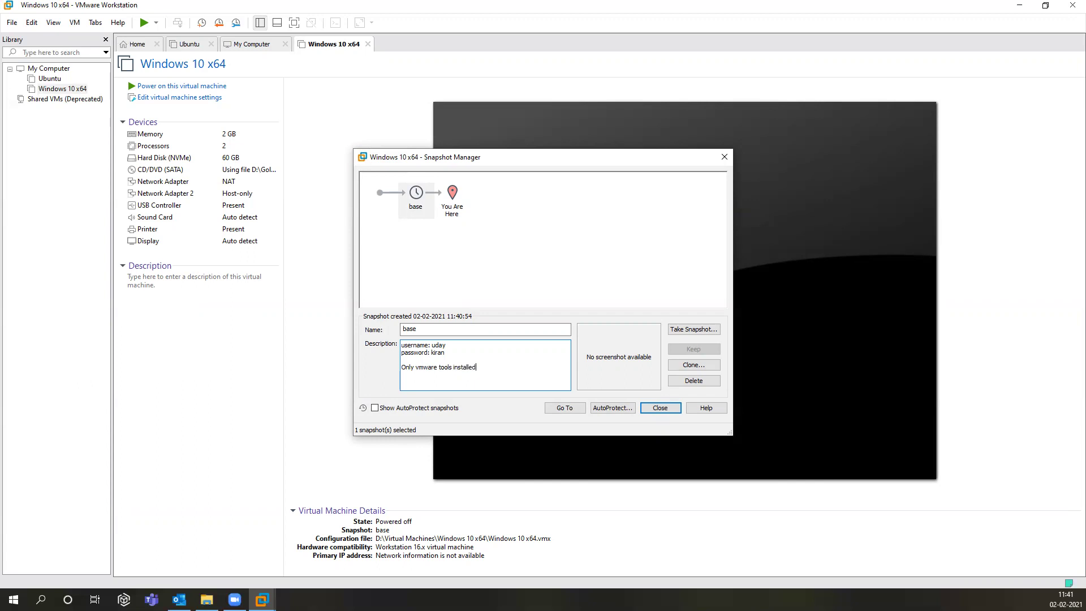
click(650, 409)
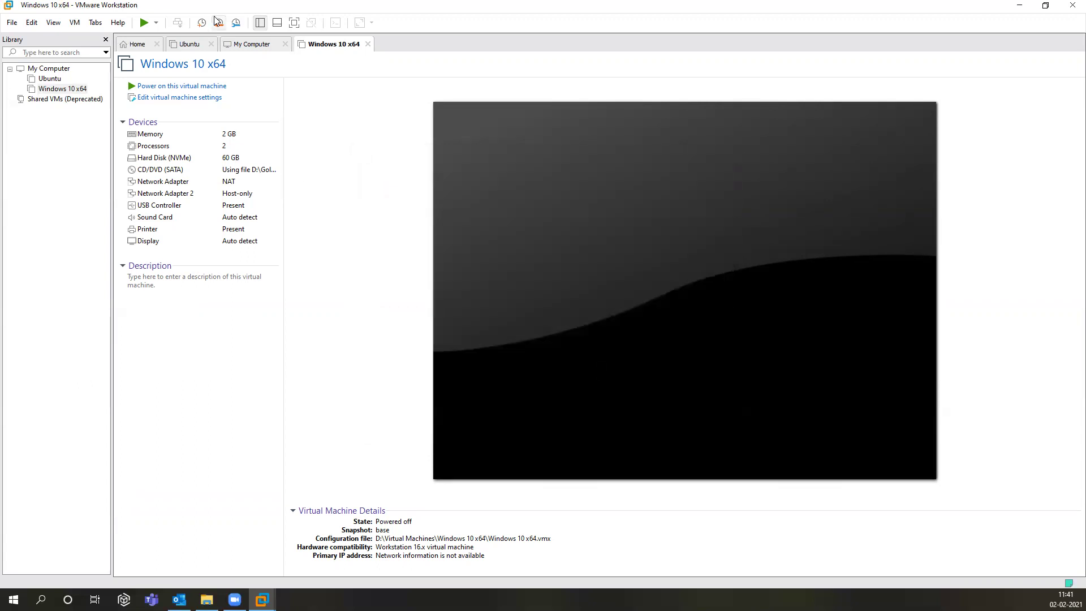
Step: Reopen Snapshot Manager to verify the base snapshot's saved description, then close it
click(237, 23)
click(416, 200)
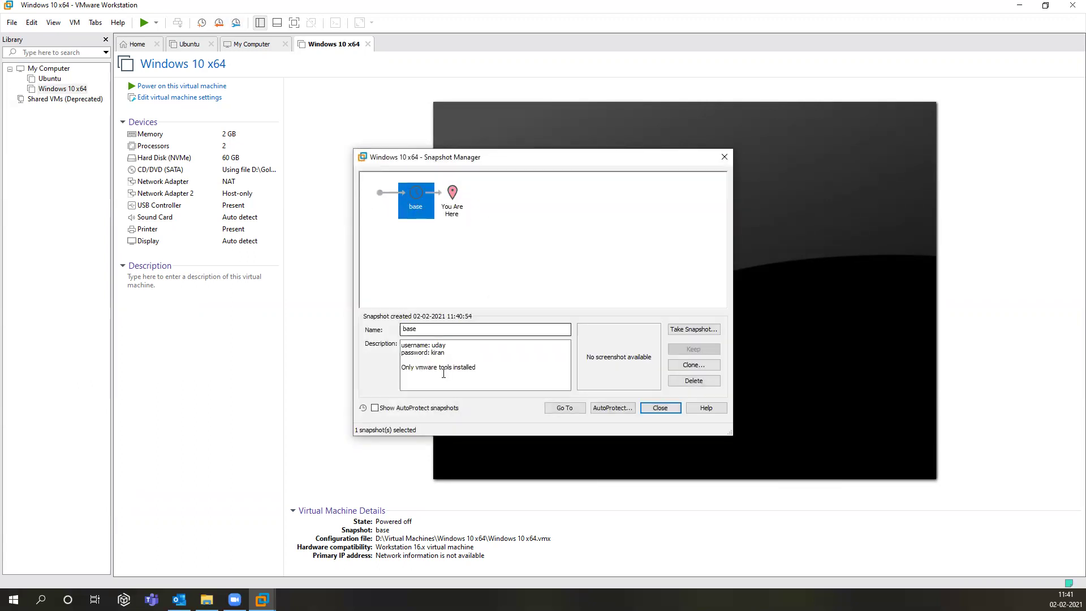
click(659, 407)
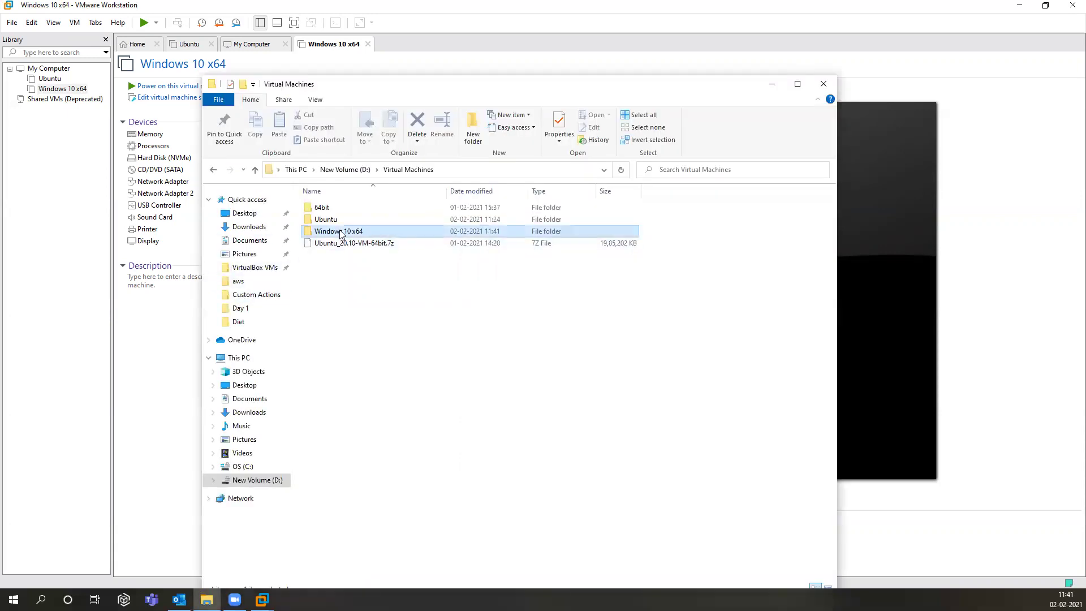
Step: Browse into the Windows 10 x64 VM folder, then return to D:\Virtual Machines
double_click(337, 233)
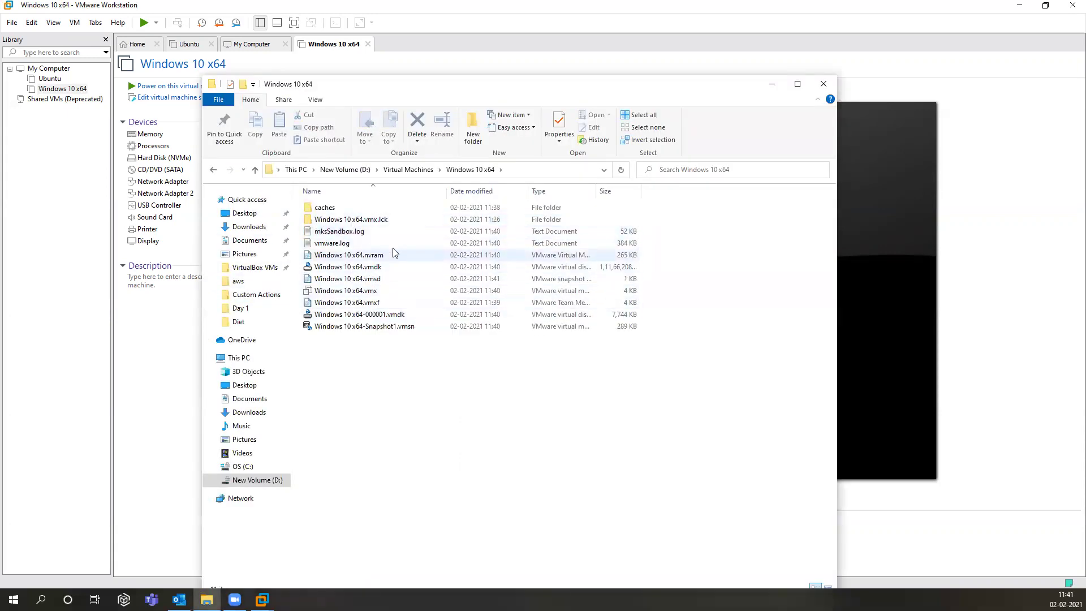
click(408, 169)
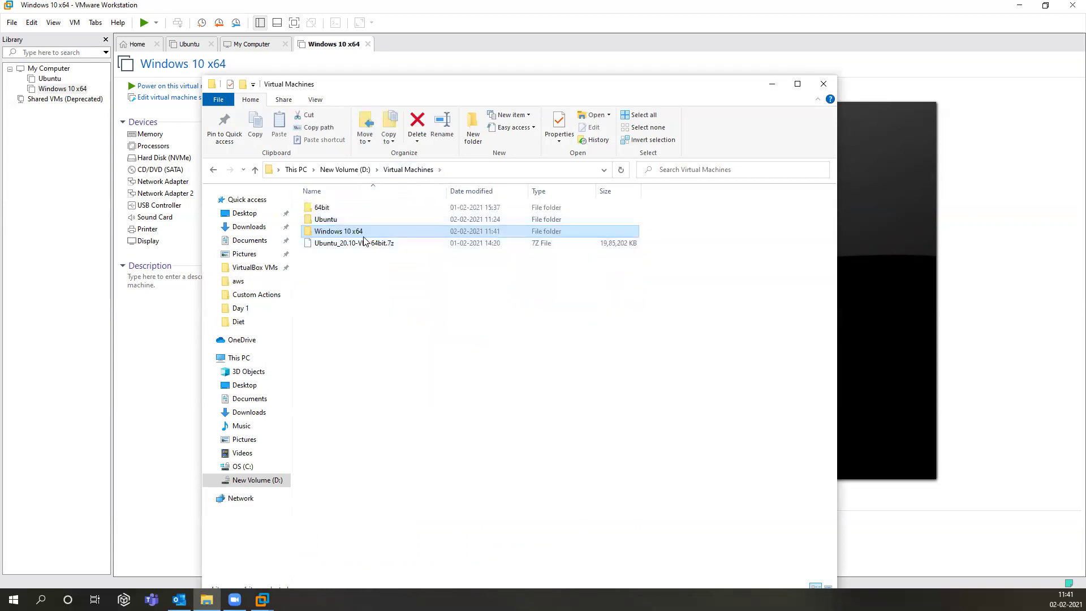